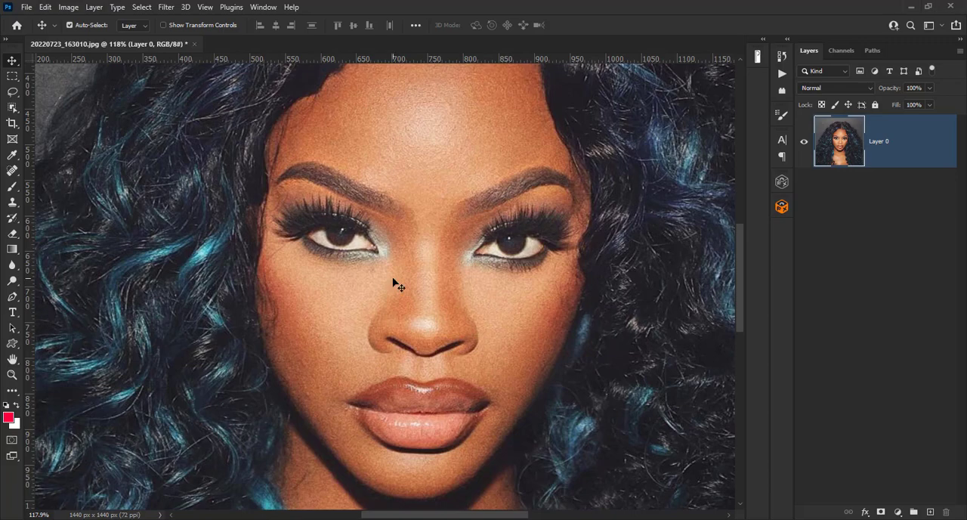
- Duplicate the photo layer twice
{"action": "scroll", "coordinate": [393, 284], "scroll_direction": "down", "scroll_amount": 5}
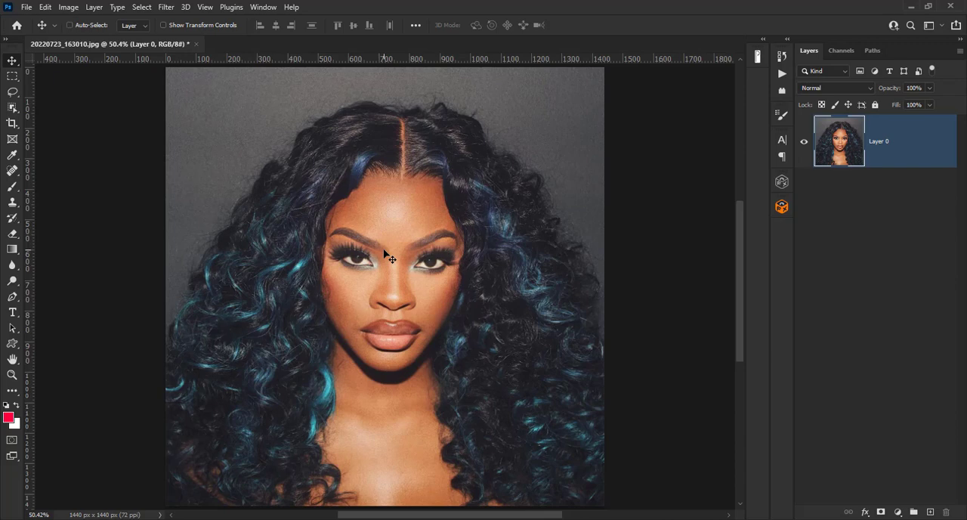
{"action": "key", "text": "ctrl+j"}
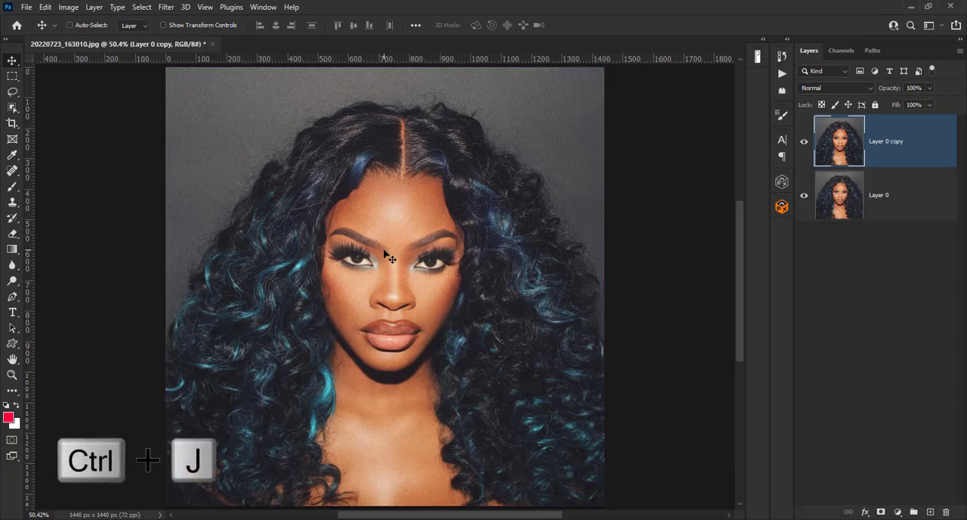
{"action": "key", "text": "ctrl+j"}
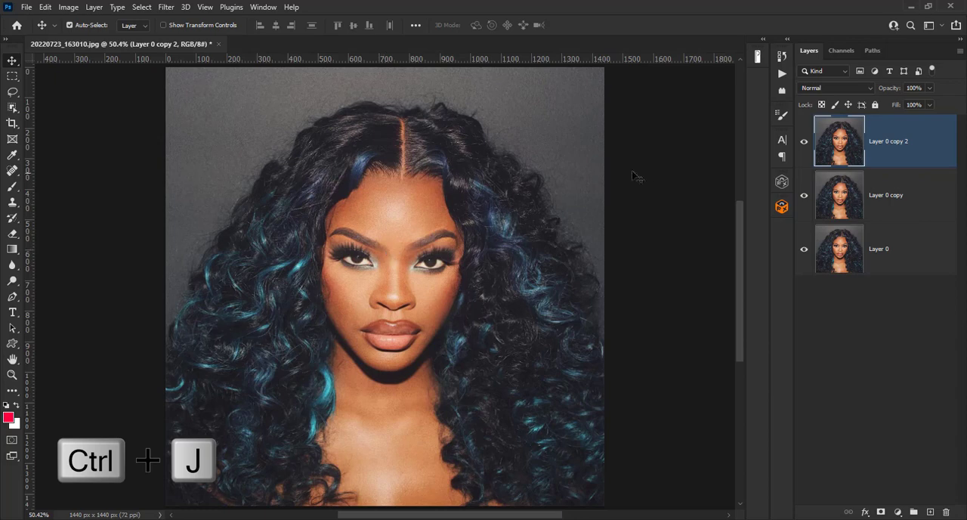
- Rename the middle copy layer as usrface blur
{"action": "left_click", "coordinate": [890, 197]}
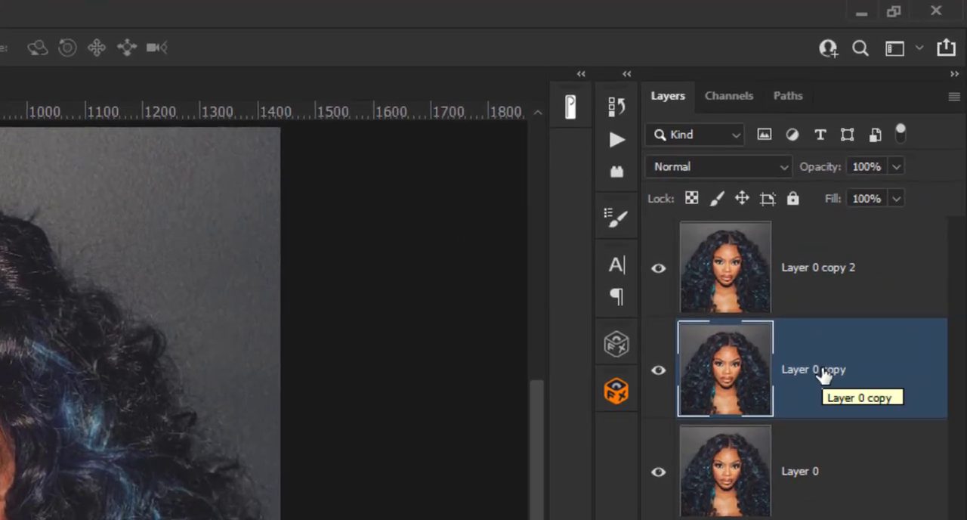
{"action": "double_click", "coordinate": [817, 370]}
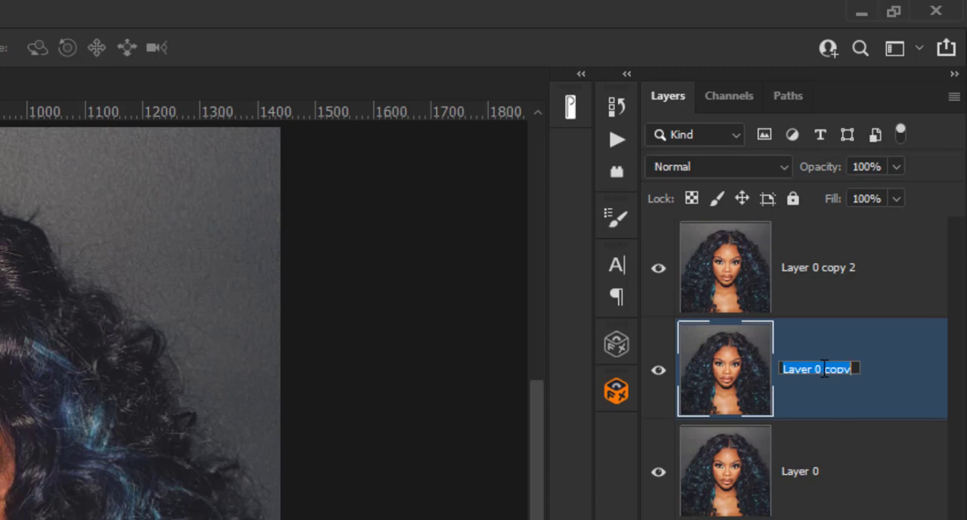
{"action": "type", "text": "usrface blur"}
- Rename the top copy layer as high pass
{"action": "left_click", "coordinate": [826, 274]}
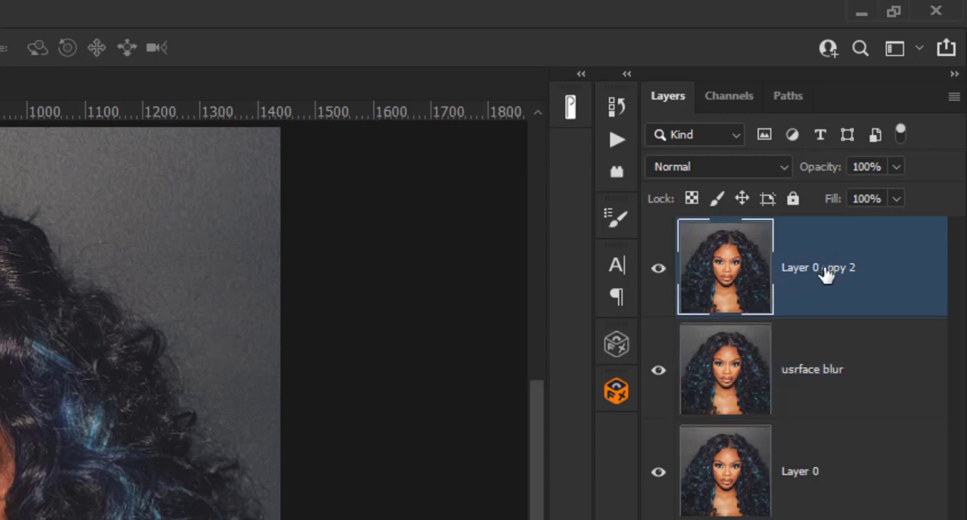
{"action": "double_click", "coordinate": [827, 270]}
{"action": "type", "text": "hig"}
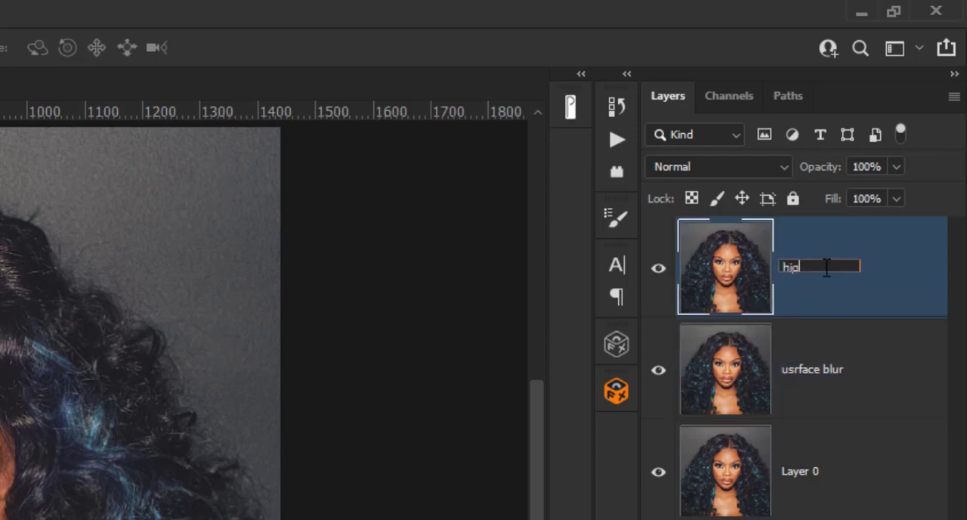
{"action": "type", "text": "h pass"}
{"action": "key", "text": "Return"}
- Hide the high pass layer and rename the middle layer as susrface blur
{"action": "left_click", "coordinate": [658, 271]}
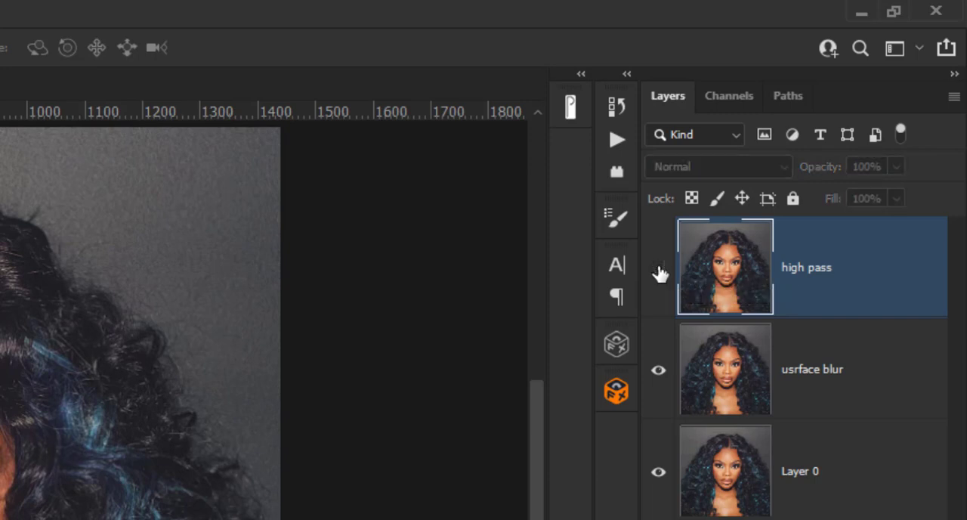
{"action": "left_click", "coordinate": [829, 370]}
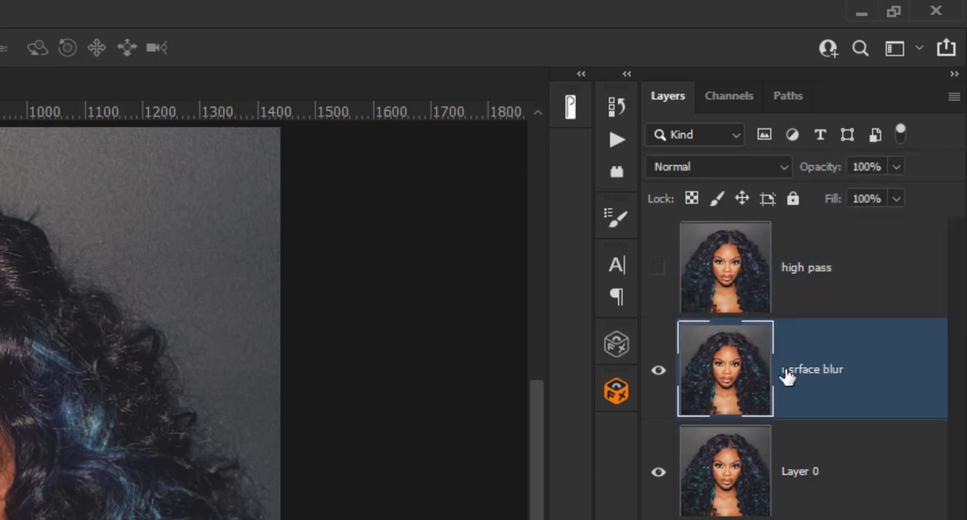
{"action": "double_click", "coordinate": [787, 369]}
{"action": "left_click", "coordinate": [788, 368]}
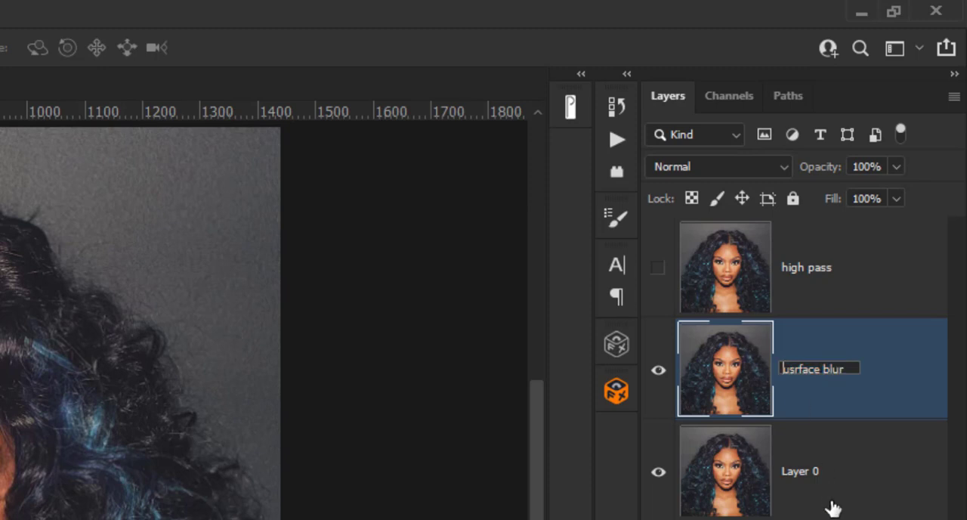
{"action": "type", "text": "s"}
{"action": "left_click", "coordinate": [892, 379]}
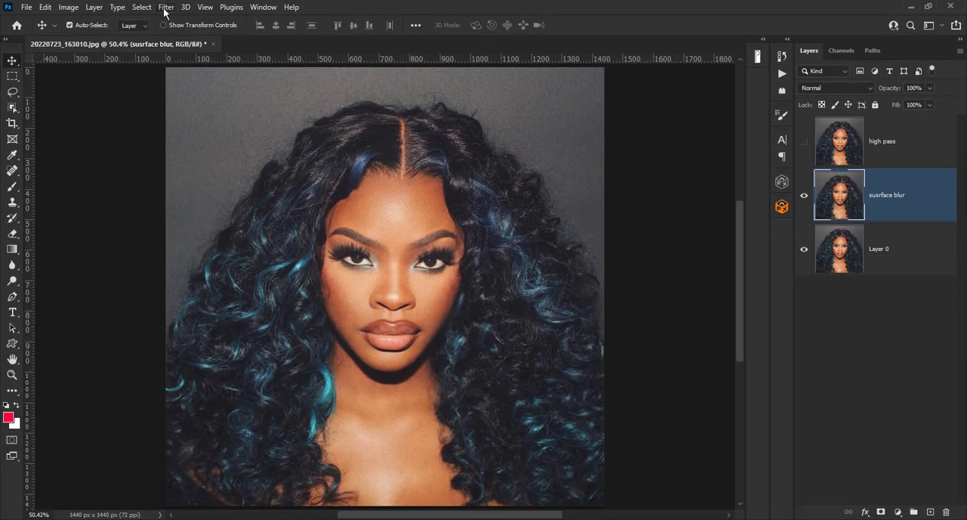
- Convert the susrface blur layer for smart filters, turning off the reminder about smart objects
{"action": "left_click", "coordinate": [165, 9]}
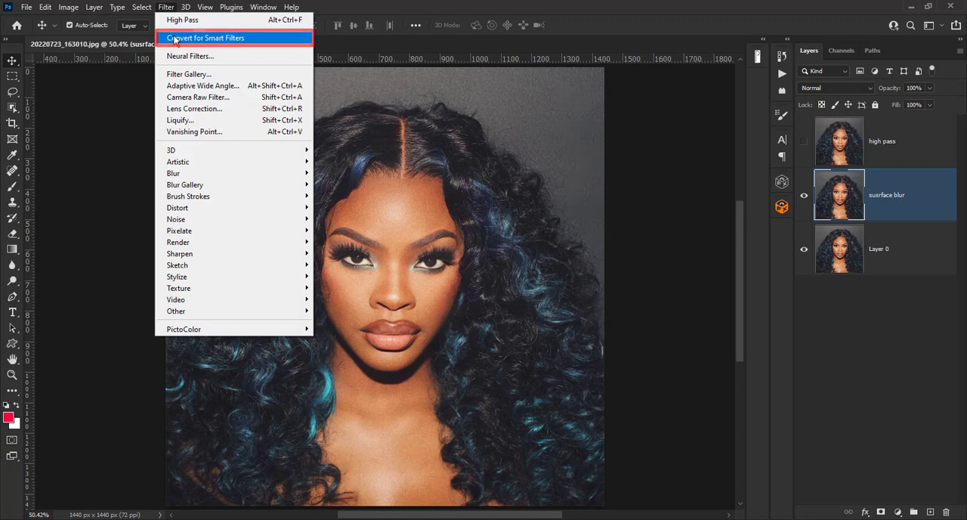
{"action": "left_click", "coordinate": [173, 40]}
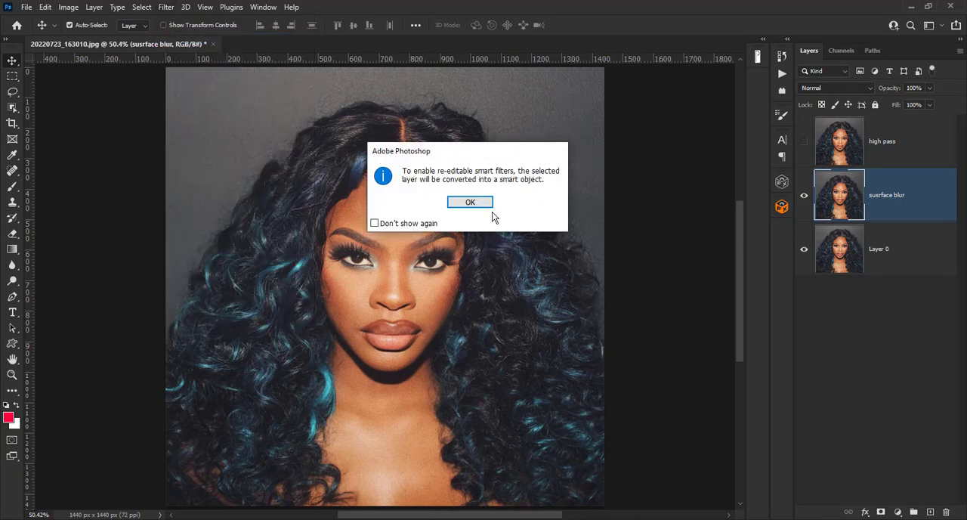
{"action": "left_click", "coordinate": [374, 225]}
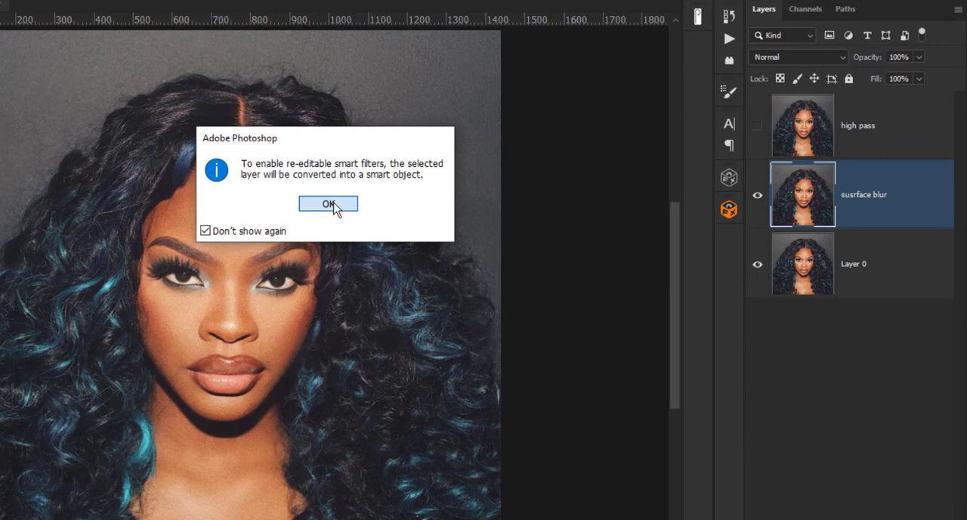
{"action": "left_click", "coordinate": [472, 203]}
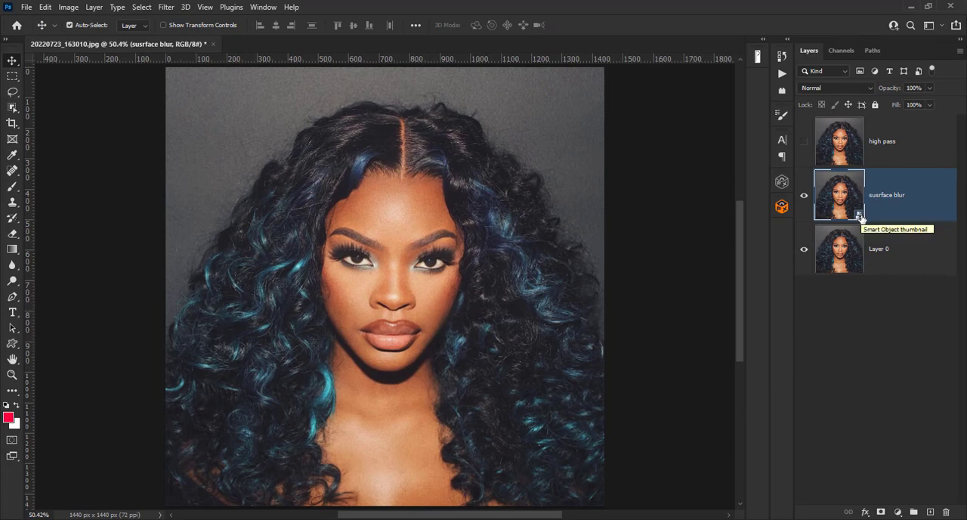
- Apply a Surface Blur filter to the susrface blur layer with radius 30 pixels and threshold 30 levels
{"action": "left_click", "coordinate": [165, 8]}
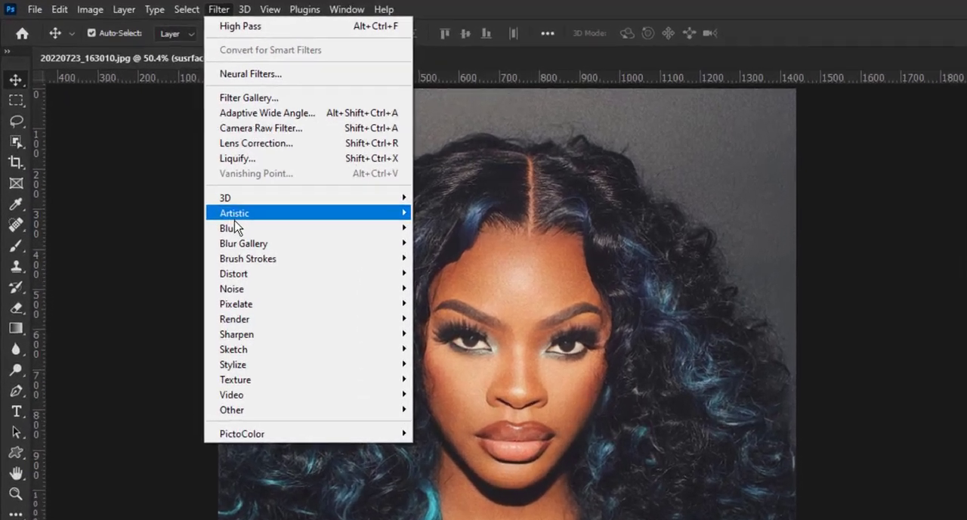
{"action": "mouse_move", "coordinate": [179, 172]}
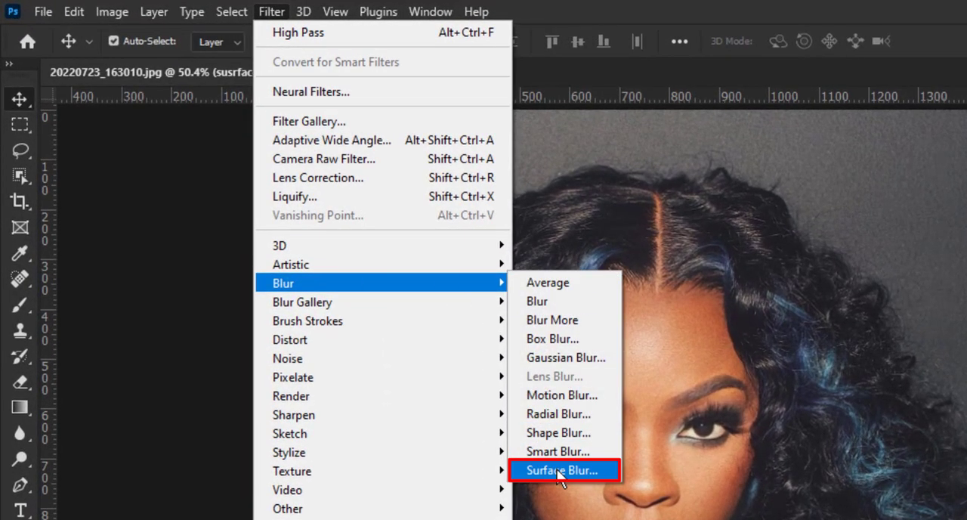
{"action": "left_click", "coordinate": [613, 470]}
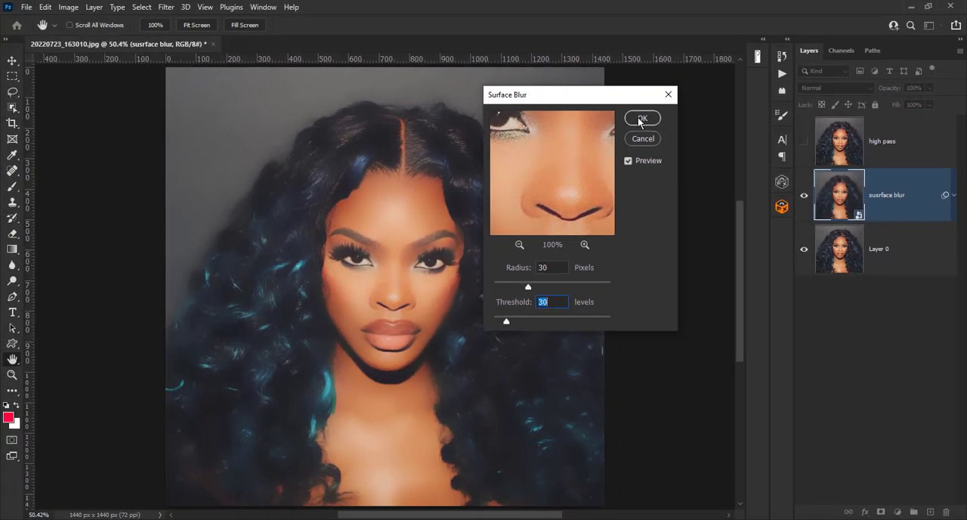
{"action": "left_click", "coordinate": [641, 119]}
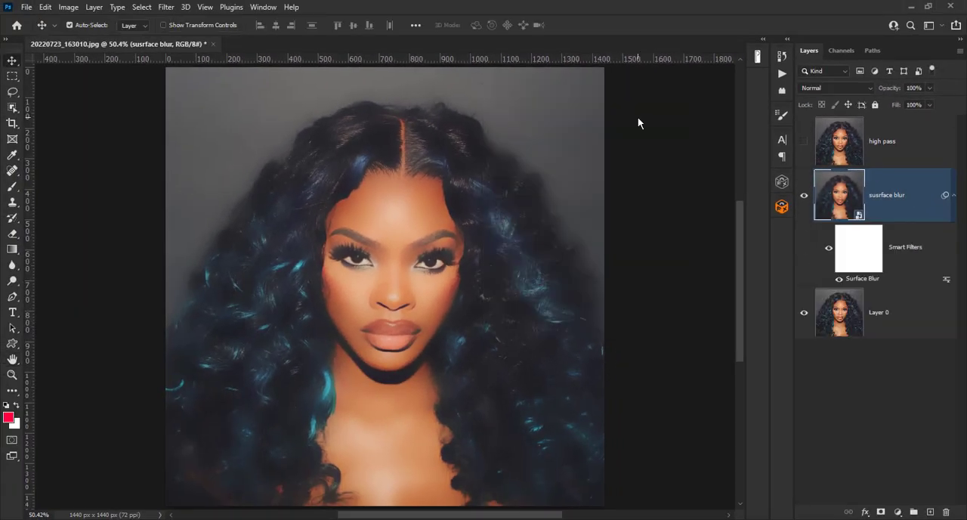
- Select and show the high pass layer, and set its blend mode to Overlay
{"action": "left_click", "coordinate": [884, 144]}
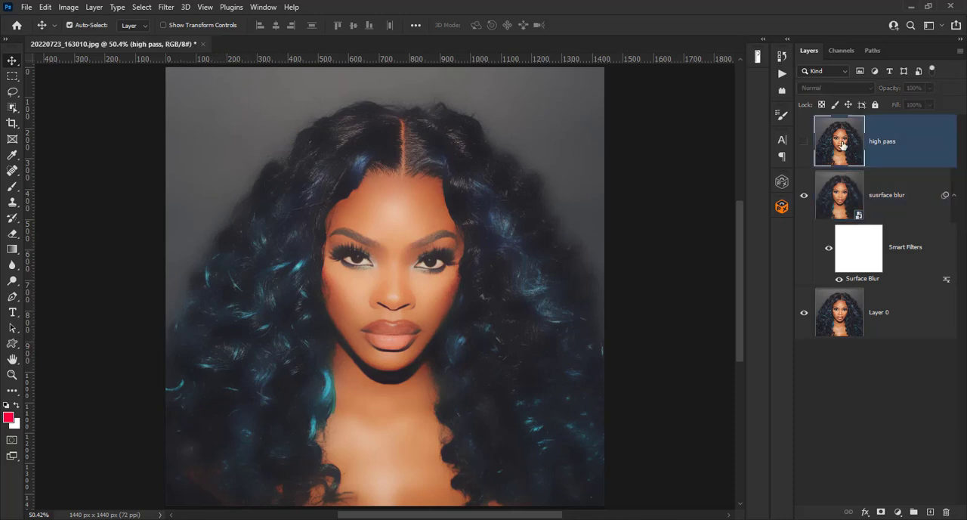
{"action": "left_click", "coordinate": [804, 144]}
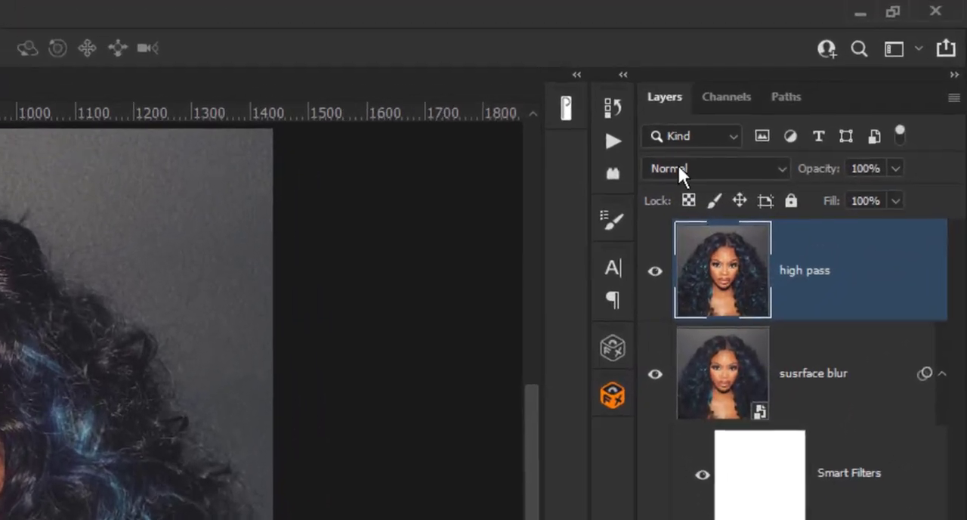
{"action": "left_click", "coordinate": [817, 89]}
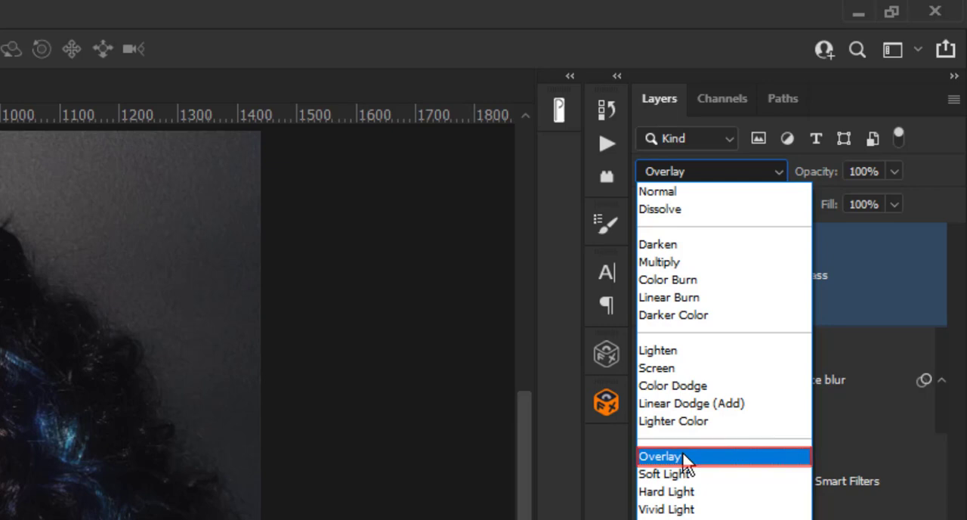
{"action": "left_click", "coordinate": [684, 457]}
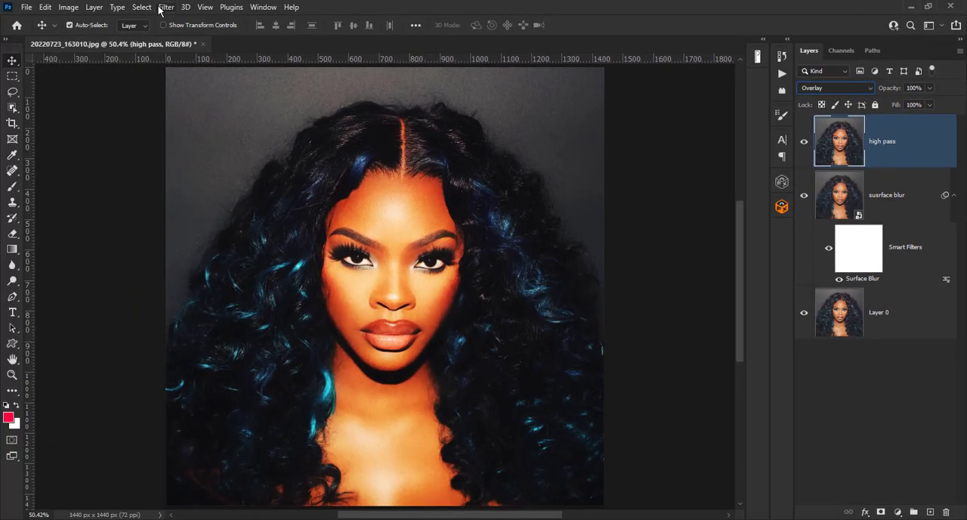
- Convert the high pass layer for smart filters
{"action": "left_click", "coordinate": [166, 7]}
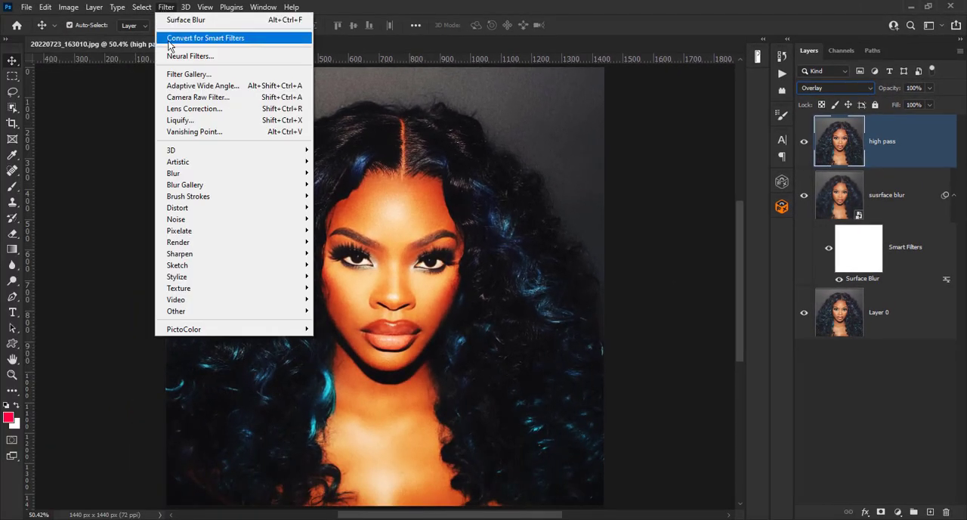
{"action": "left_click", "coordinate": [171, 38]}
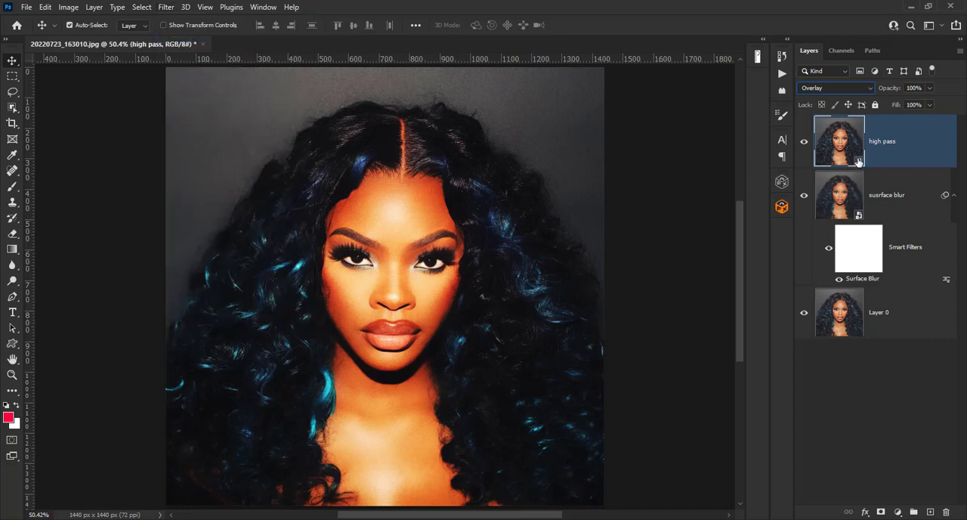
- Apply the High Pass filter to the high pass layer with a radius of 1.1 pixels
{"action": "left_click", "coordinate": [165, 8]}
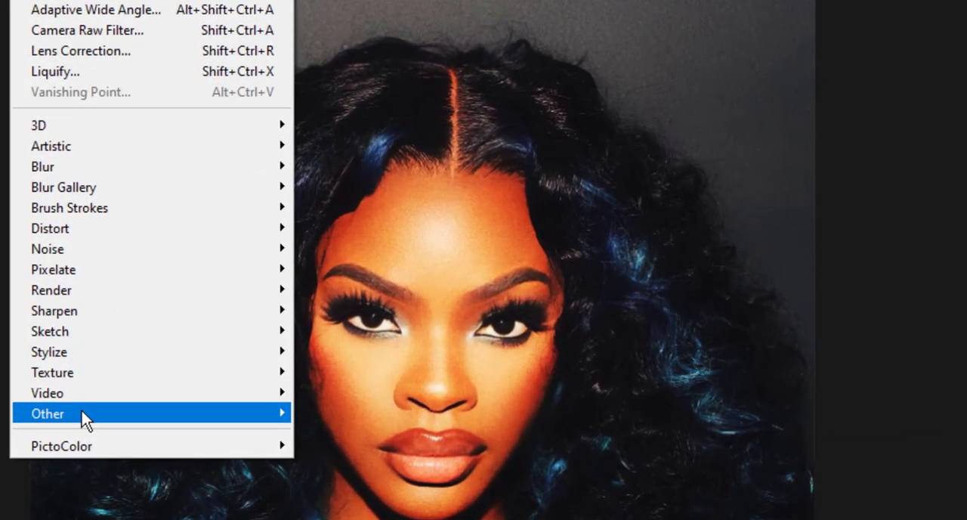
{"action": "mouse_move", "coordinate": [297, 322]}
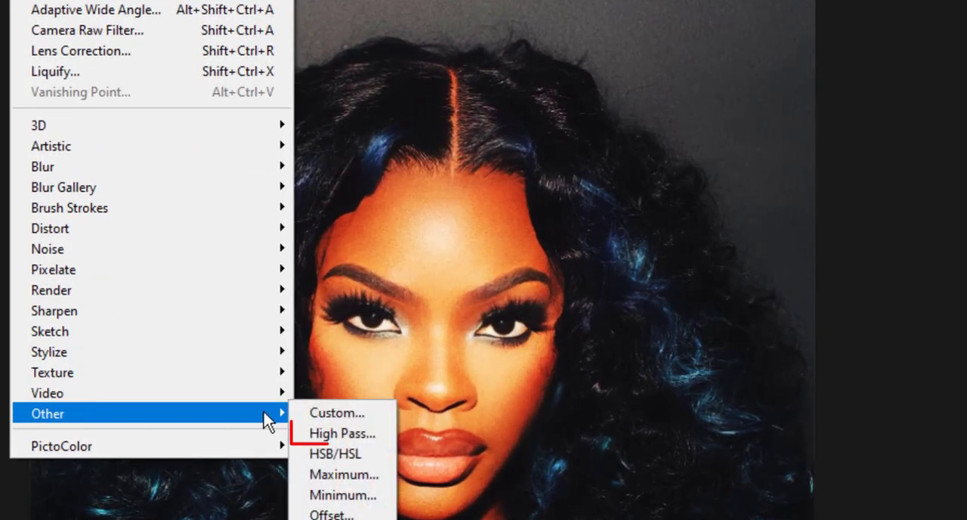
{"action": "left_click", "coordinate": [331, 434]}
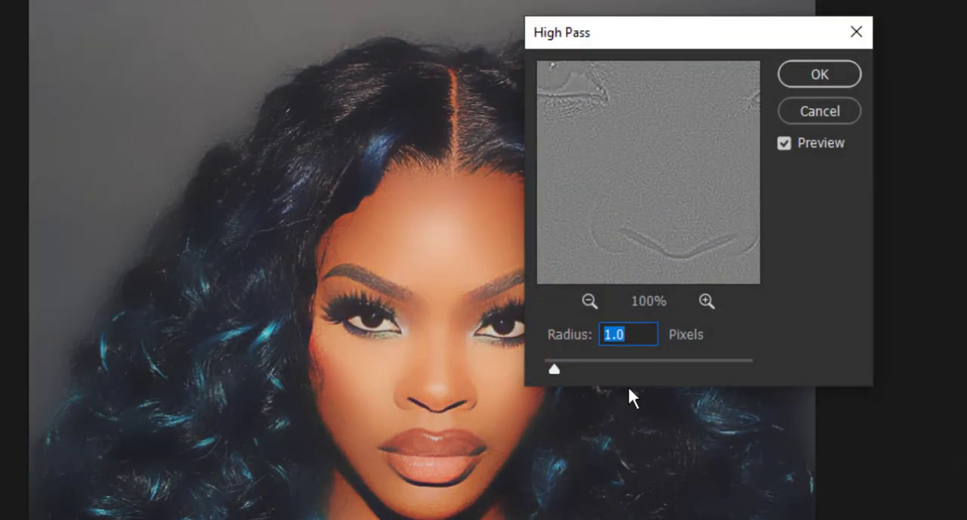
{"action": "left_click_drag", "start_coordinate": [554, 370], "coordinate": [461, 366]}
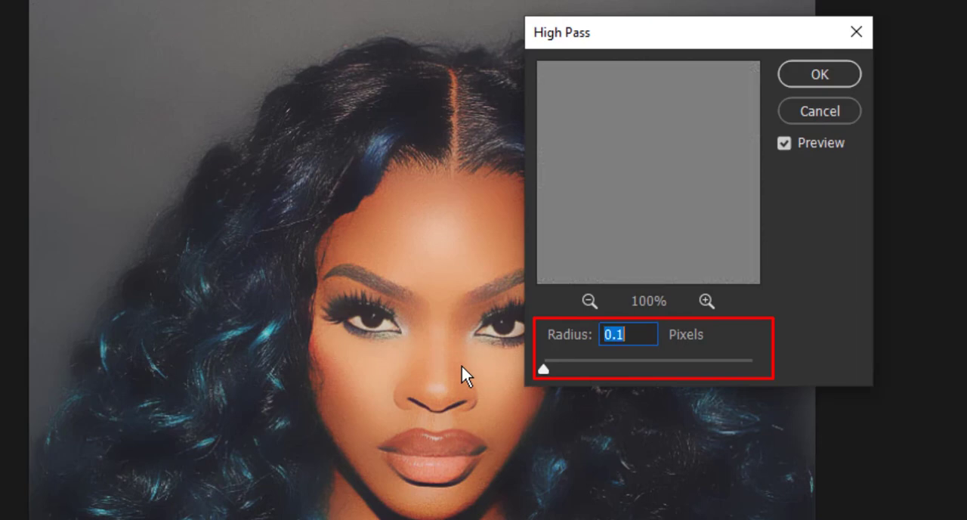
{"action": "scroll", "coordinate": [636, 339], "scroll_direction": "up", "scroll_amount": 2}
{"action": "scroll", "coordinate": [636, 340], "scroll_direction": "up", "scroll_amount": 3}
{"action": "scroll", "coordinate": [637, 333], "scroll_direction": "up", "scroll_amount": 3}
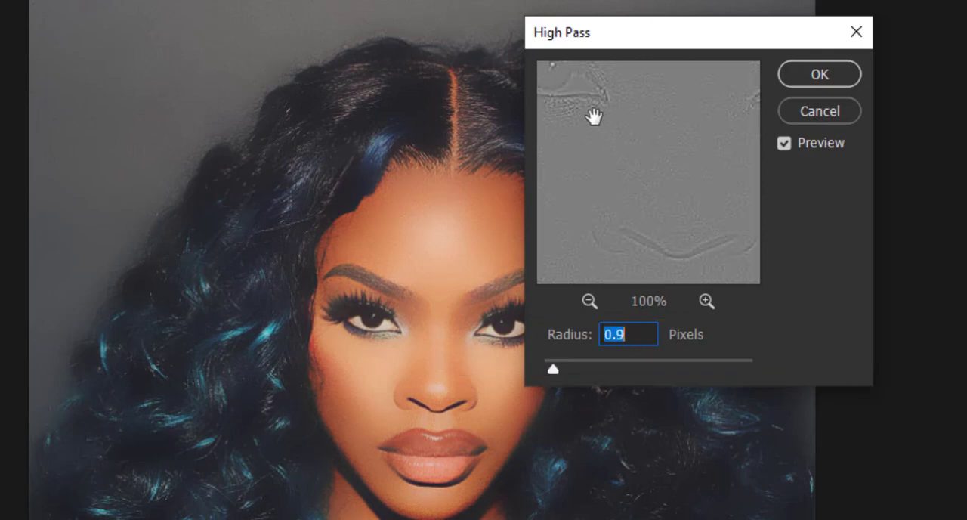
{"action": "left_click_drag", "start_coordinate": [594, 116], "coordinate": [673, 194]}
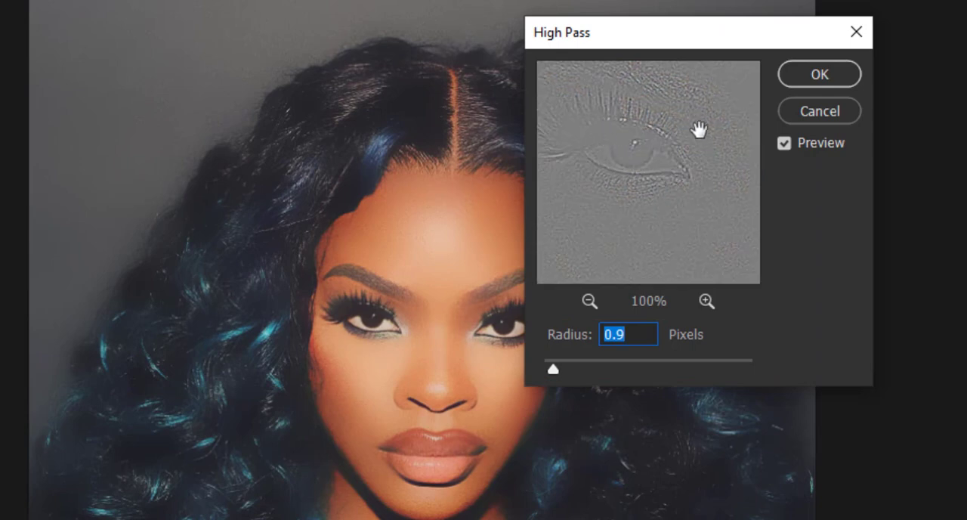
{"action": "scroll", "coordinate": [637, 334], "scroll_direction": "up", "scroll_amount": 2}
{"action": "scroll", "coordinate": [637, 334], "scroll_direction": "down", "scroll_amount": 1}
{"action": "scroll", "coordinate": [637, 334], "scroll_direction": "up", "scroll_amount": 1}
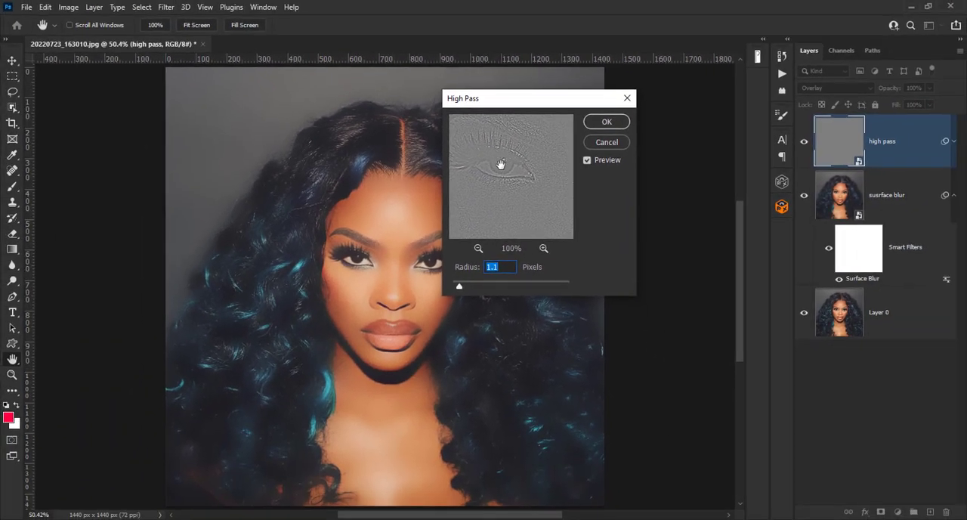
{"action": "left_click_drag", "start_coordinate": [500, 164], "coordinate": [511, 179]}
{"action": "left_click", "coordinate": [609, 122]}
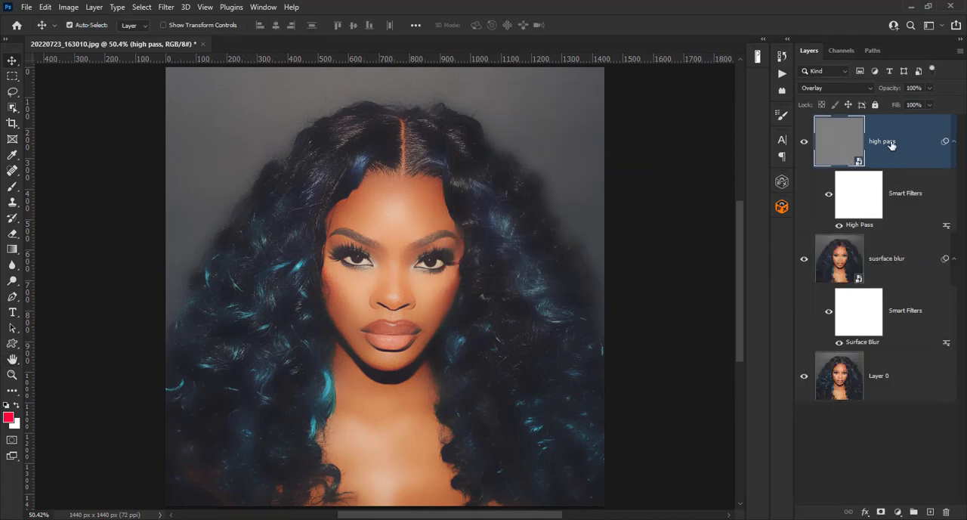
- Group the high pass and susrface blur layers together, then select the original Layer 0
{"action": "left_click", "coordinate": [885, 261], "text": "ctrl"}
{"action": "key", "text": "ctrl+g"}
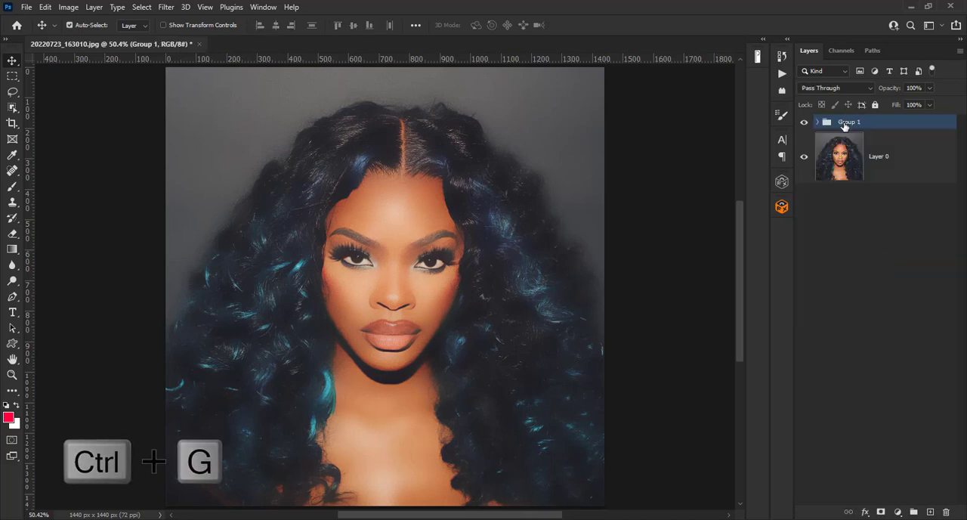
{"action": "left_click", "coordinate": [891, 164]}
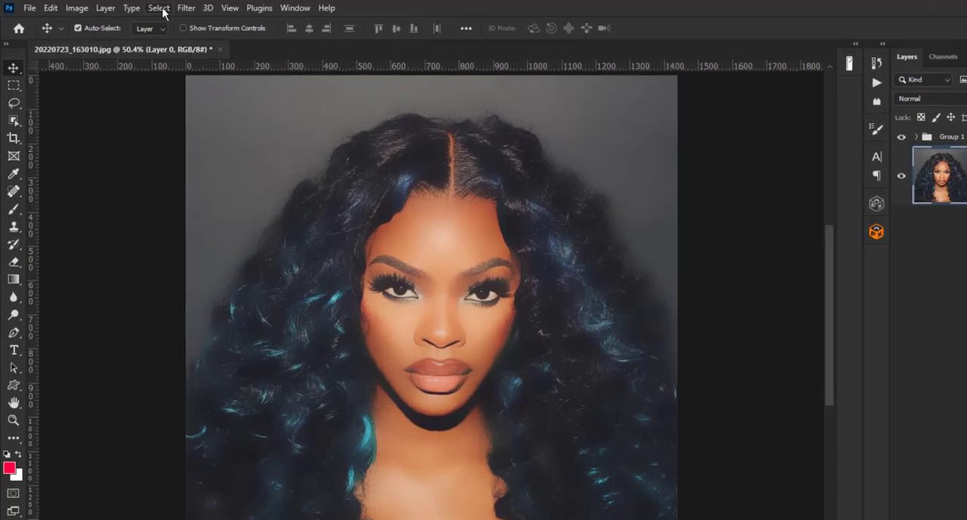
- Select the skin areas with Color Range using the Skin Tones preset at fuzziness 50
{"action": "left_click", "coordinate": [144, 8]}
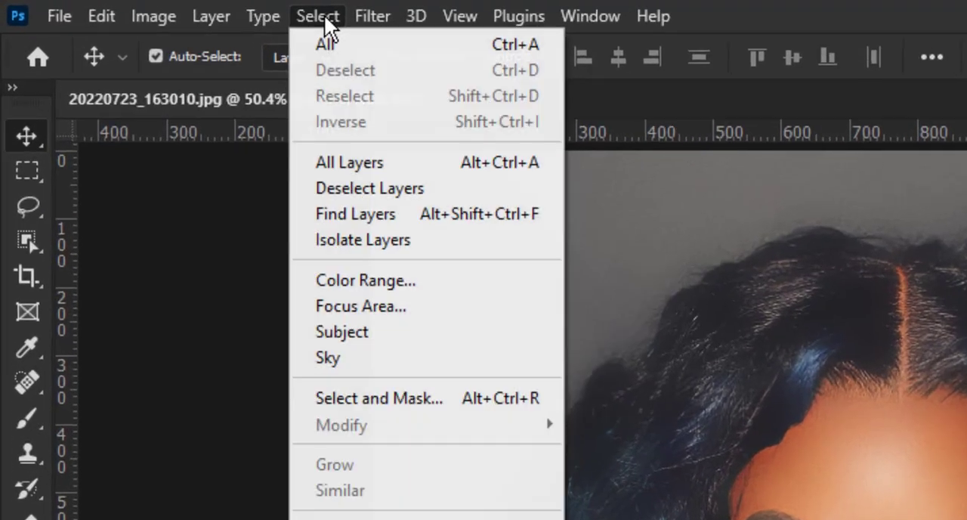
{"action": "left_click", "coordinate": [370, 282]}
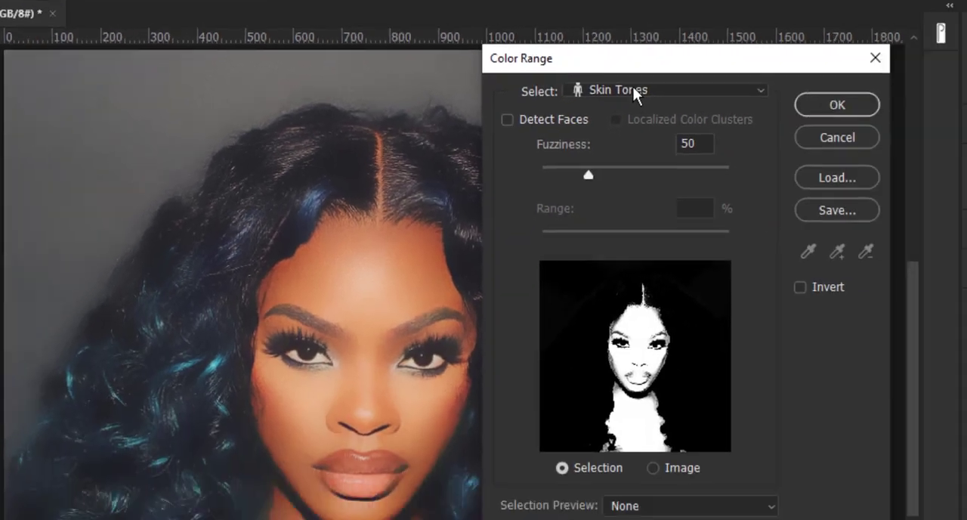
{"action": "left_click", "coordinate": [461, 68]}
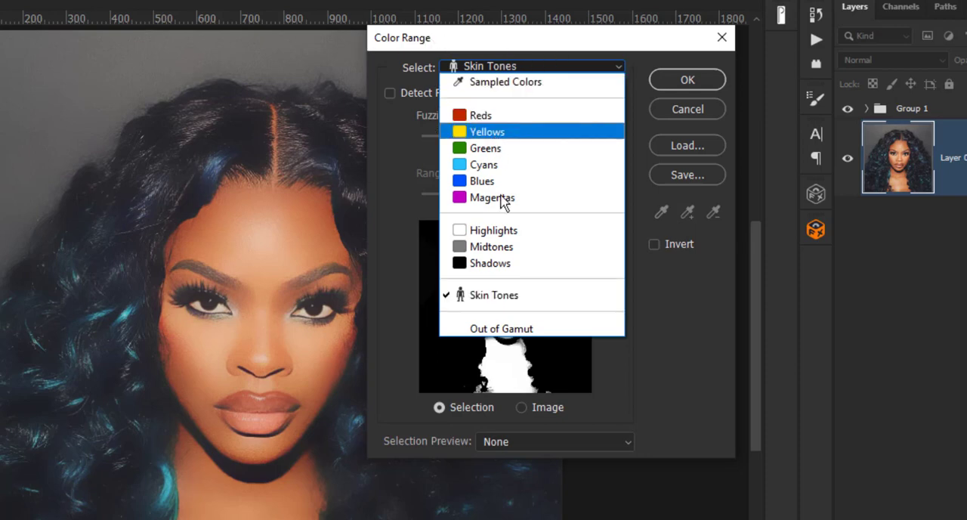
{"action": "left_click", "coordinate": [574, 300]}
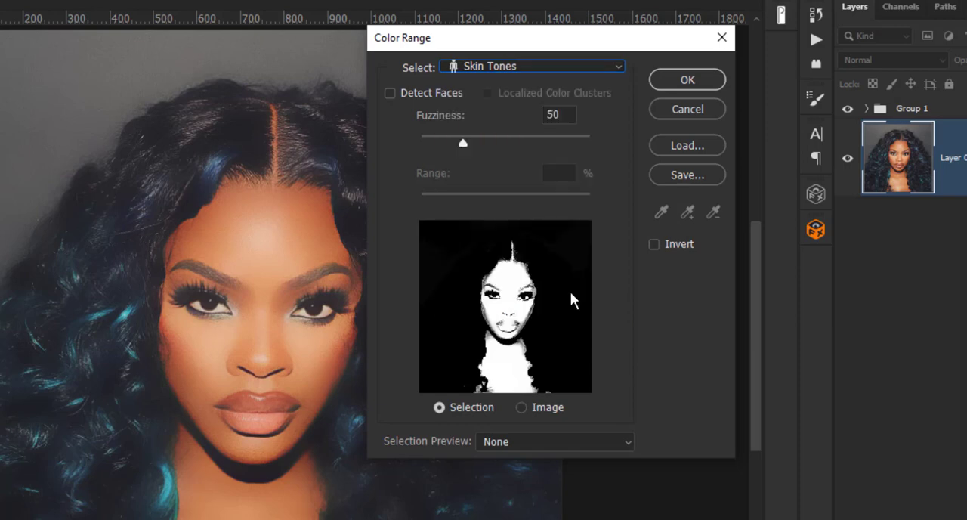
{"action": "mouse_move", "coordinate": [461, 139]}
{"action": "left_mouse_down"}
{"action": "mouse_move", "coordinate": [381, 139]}
{"action": "mouse_move", "coordinate": [464, 143]}
{"action": "left_mouse_up"}
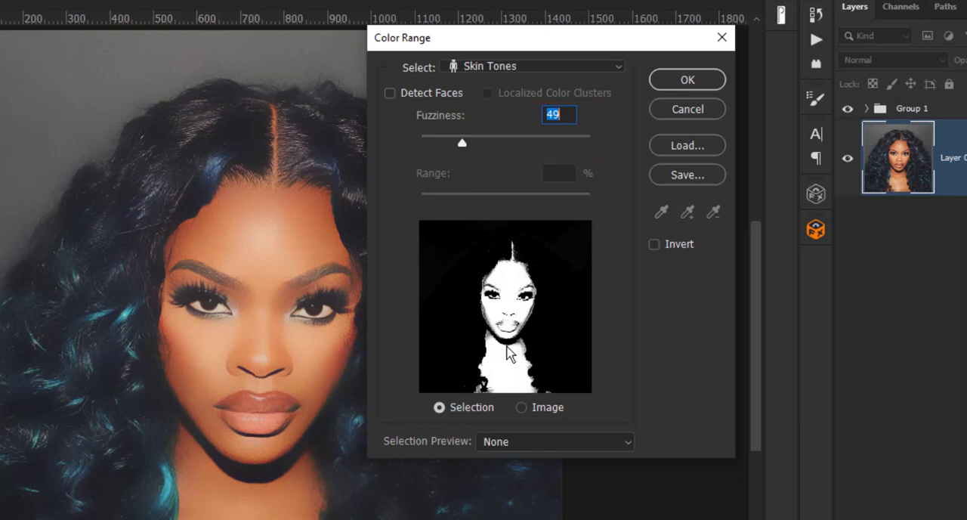
{"action": "scroll", "coordinate": [564, 114], "scroll_direction": "up", "scroll_amount": 1}
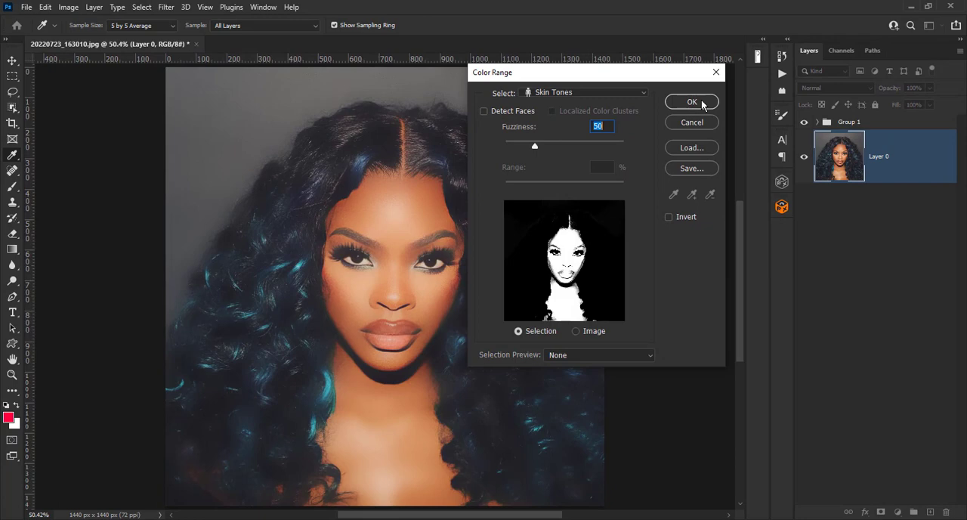
{"action": "left_click", "coordinate": [702, 104]}
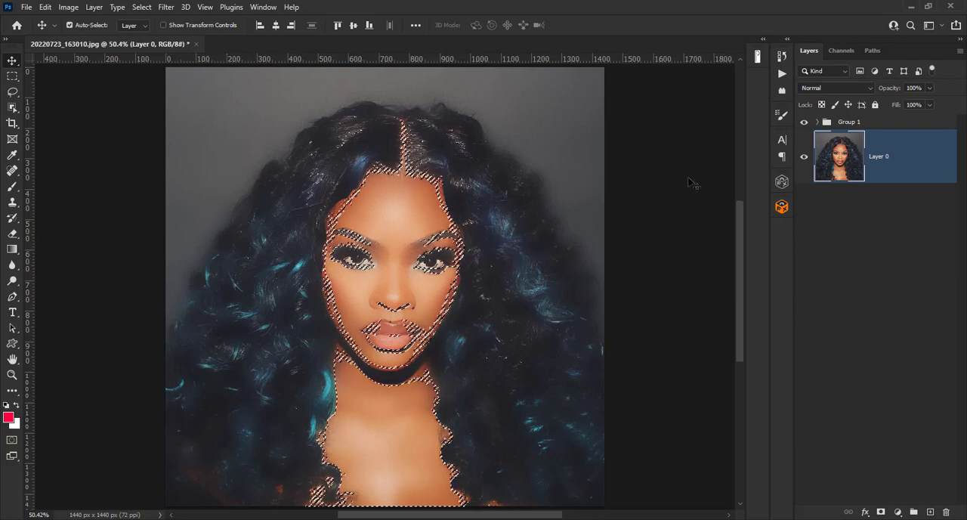
- Select Group 1 and add a layer mask to it from the skin selection
{"action": "left_click", "coordinate": [874, 122]}
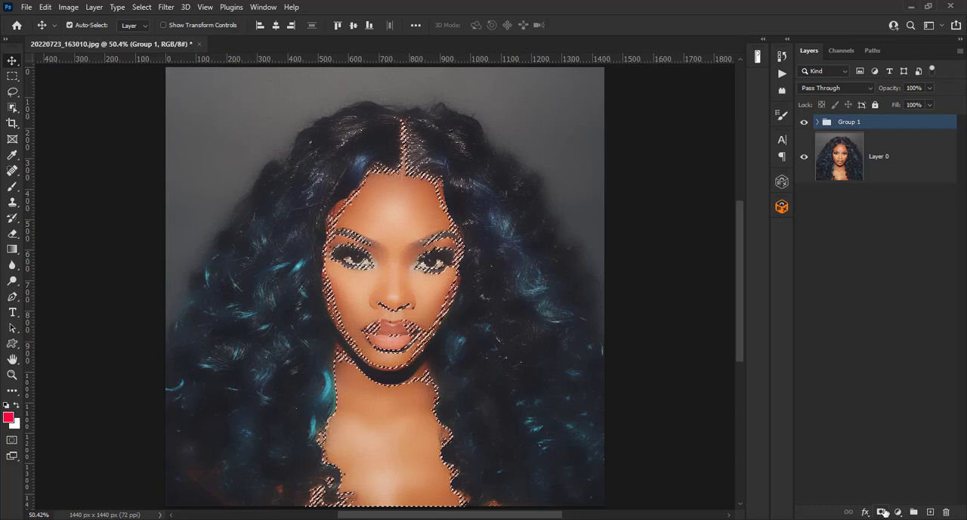
{"action": "left_click", "coordinate": [883, 511]}
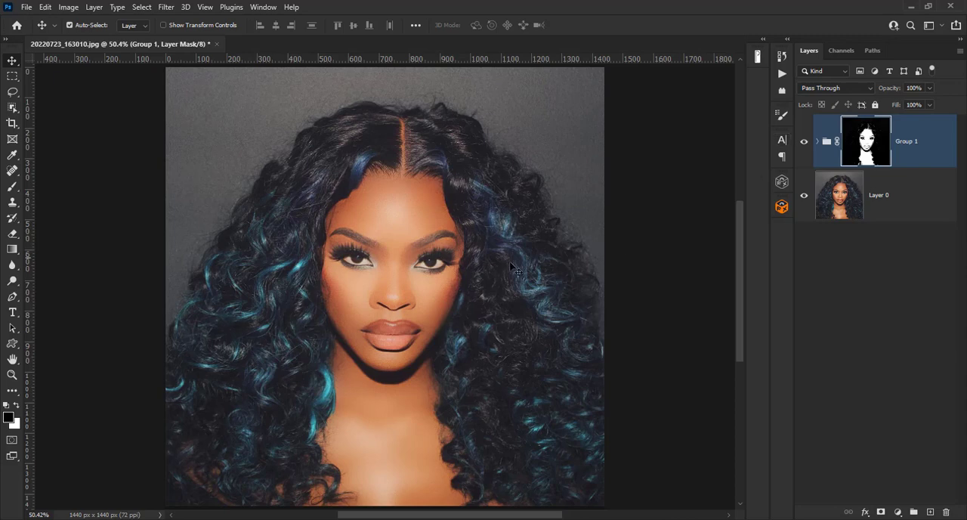
- Paint on the group's mask near the eye's inner corner with a 30 px brush to remove the effect there
{"action": "scroll", "coordinate": [496, 277], "scroll_direction": "up", "scroll_amount": 5}
{"action": "scroll", "coordinate": [495, 275], "scroll_direction": "up", "scroll_amount": 2}
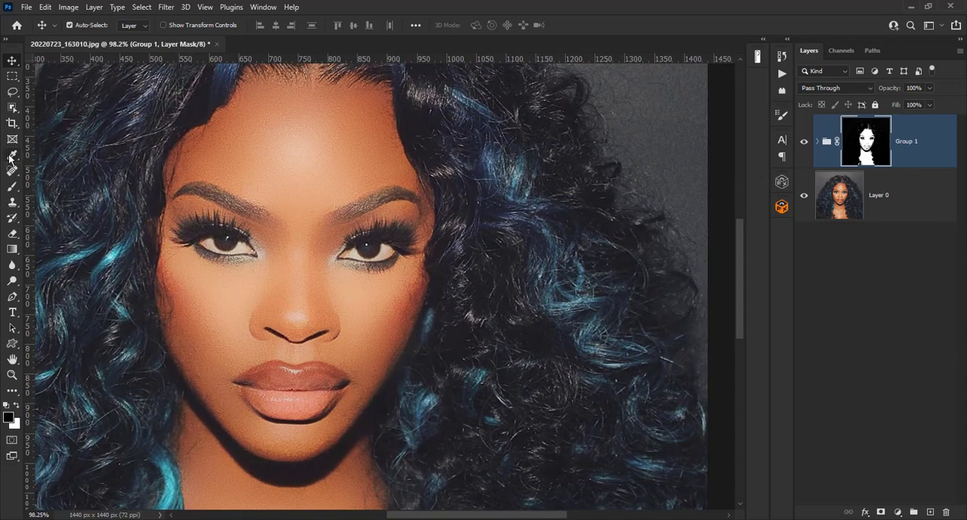
{"action": "left_click", "coordinate": [13, 191]}
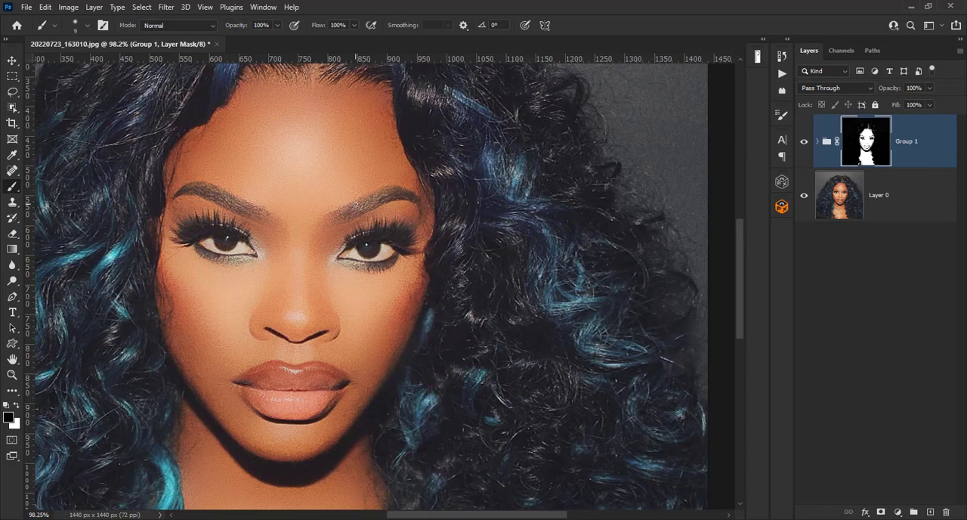
{"action": "key", "text": "bracketright"}
{"action": "key", "text": "bracketright"}
{"action": "key", "text": "bracketright"}
{"action": "key", "text": "bracketright"}
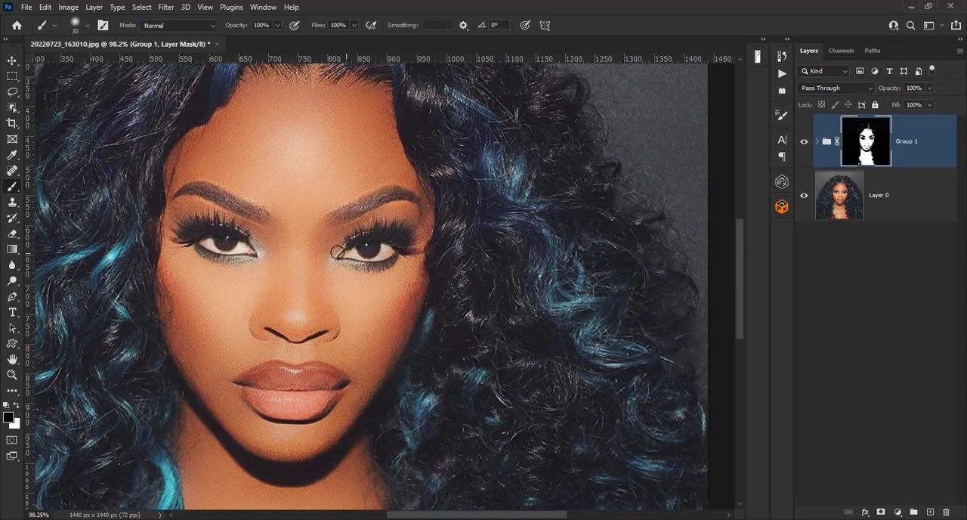
{"action": "left_click_drag", "start_coordinate": [350, 255], "coordinate": [363, 251]}
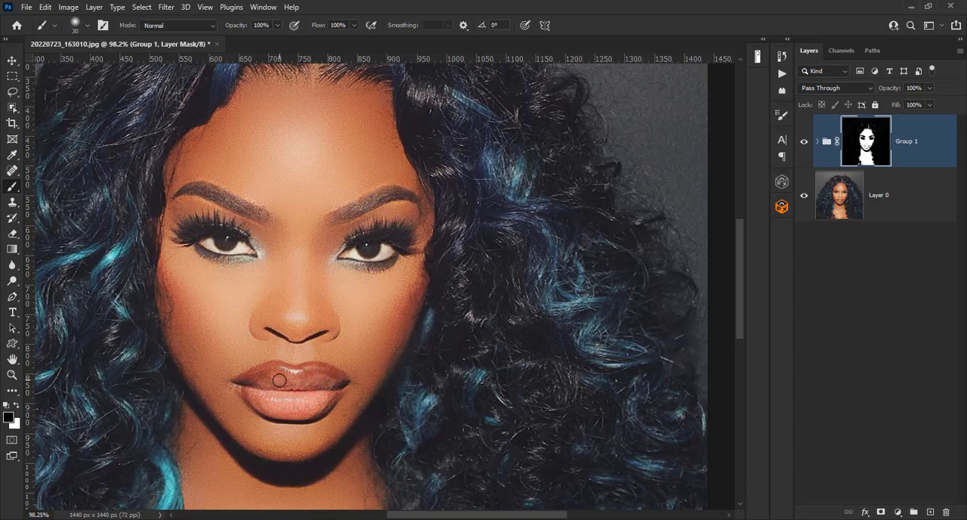
{"action": "key", "text": "ctrl+0"}
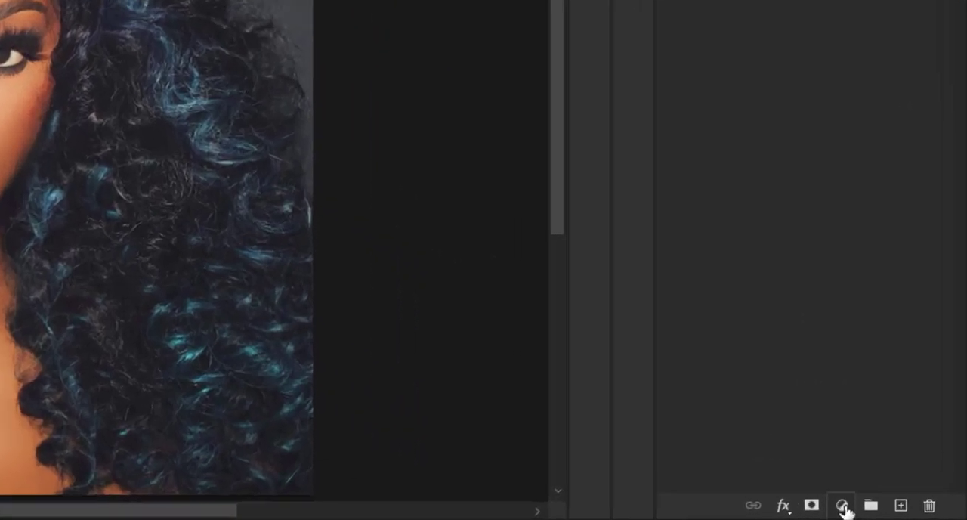
- Add a Levels adjustment layer and apply Auto with the Enhance Brightness and Contrast algorithm
{"action": "left_click", "coordinate": [897, 512]}
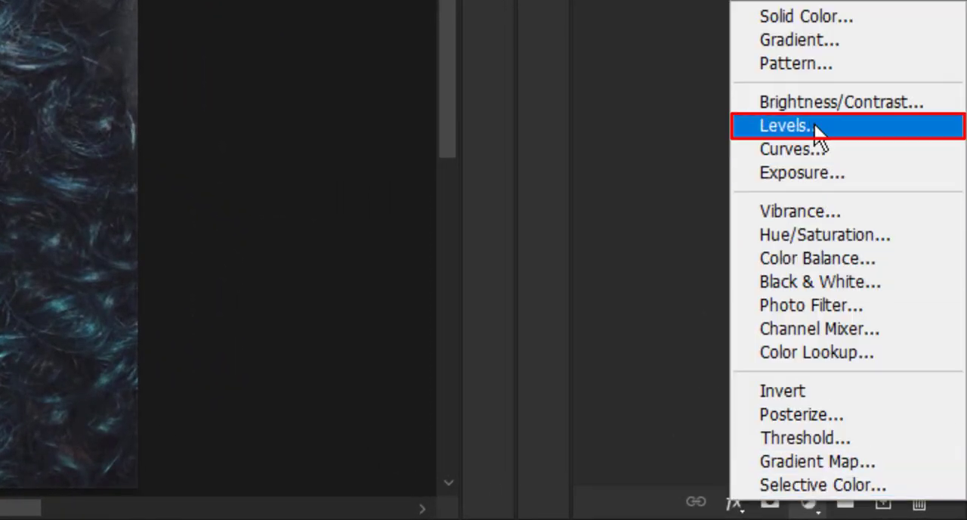
{"action": "left_click", "coordinate": [815, 127]}
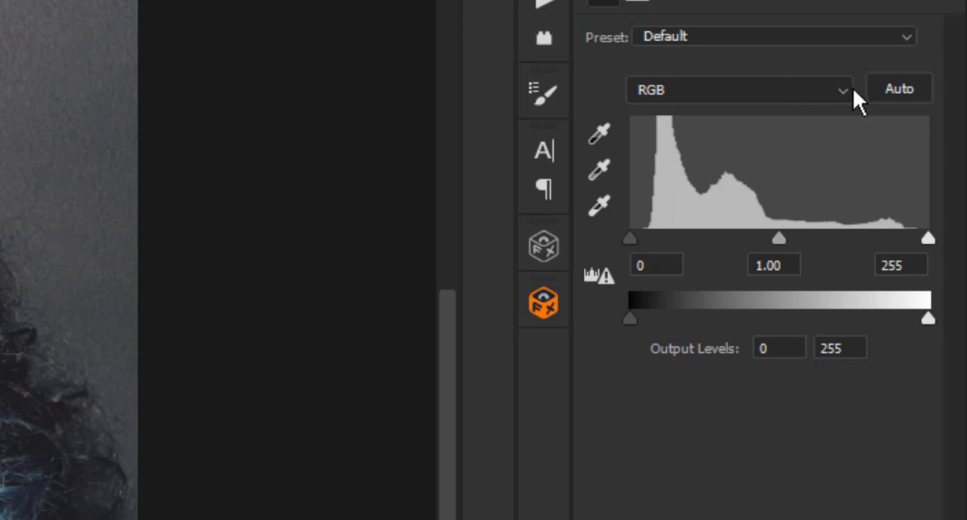
{"action": "left_click", "coordinate": [901, 89], "text": "alt"}
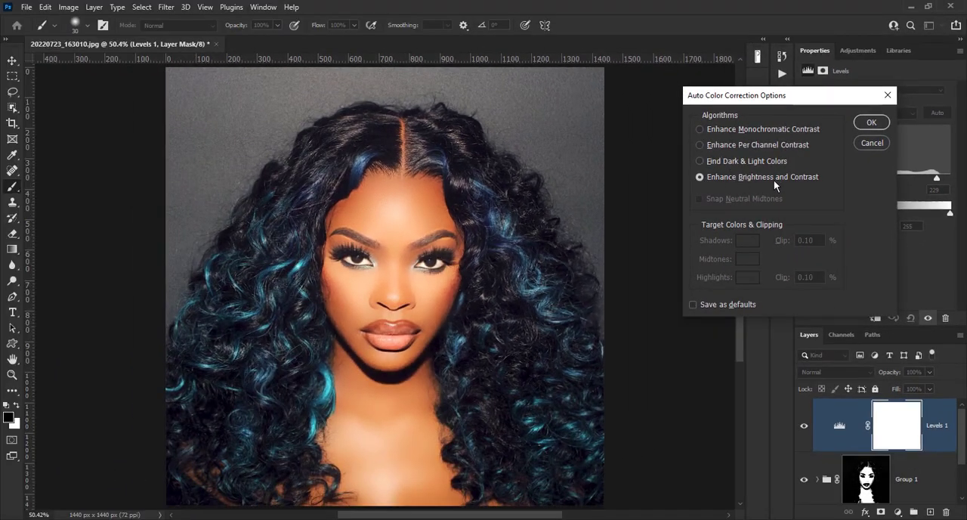
{"action": "left_click", "coordinate": [871, 123]}
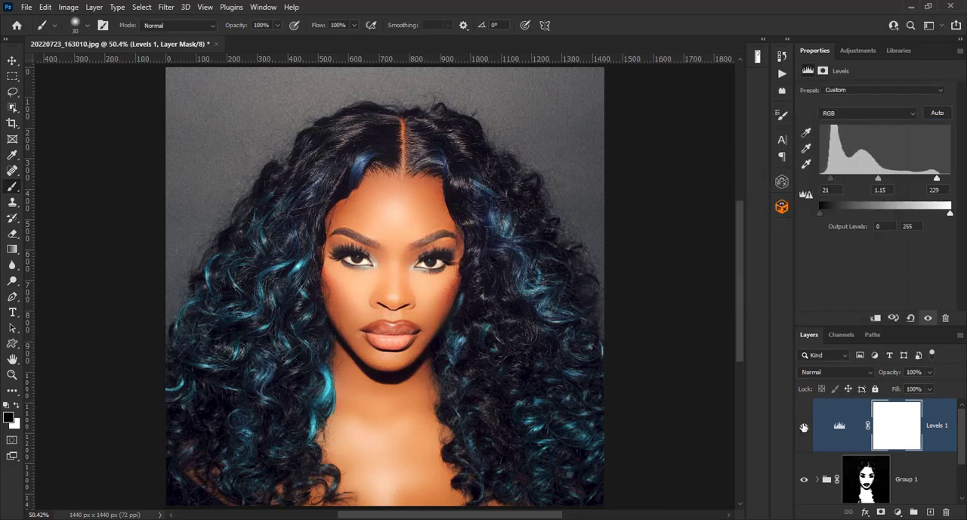
- Toggle the Levels layer's visibility to compare, and inspect the lips up close
{"action": "left_click", "coordinate": [804, 428]}
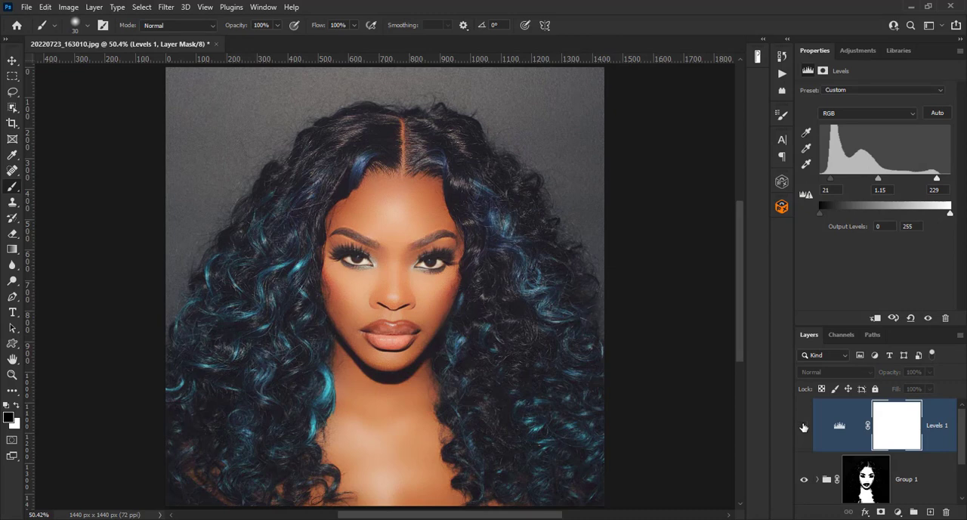
{"action": "left_click", "coordinate": [804, 428]}
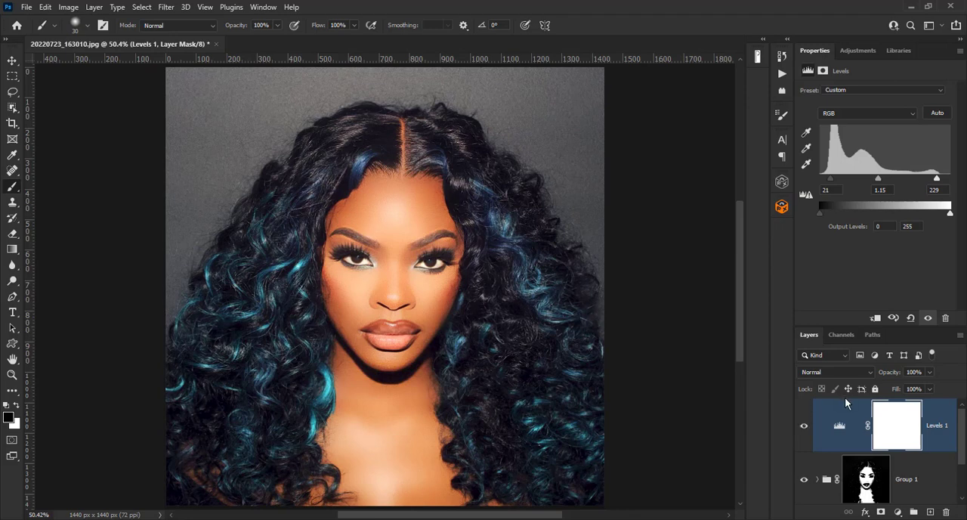
{"action": "scroll", "coordinate": [537, 349], "scroll_direction": "up", "scroll_amount": 5}
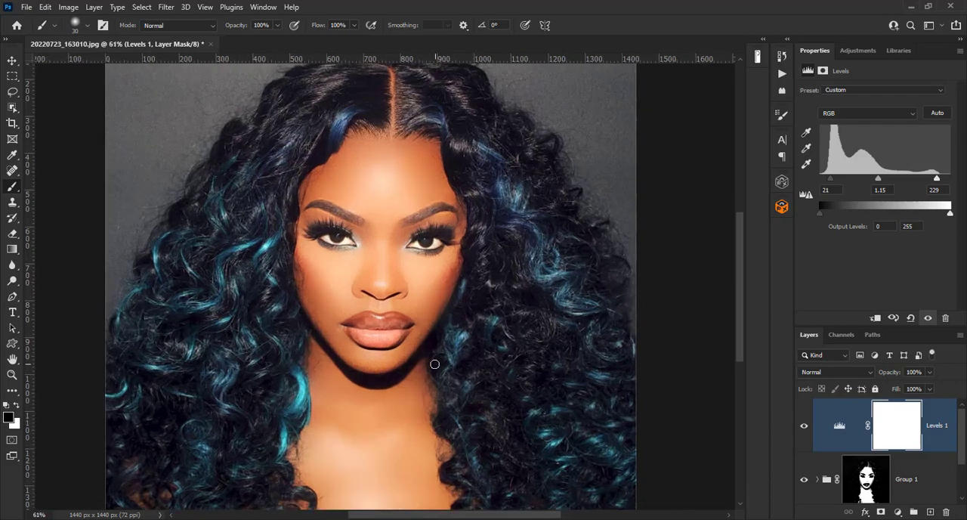
{"action": "scroll", "coordinate": [447, 349], "scroll_direction": "up", "scroll_amount": 3}
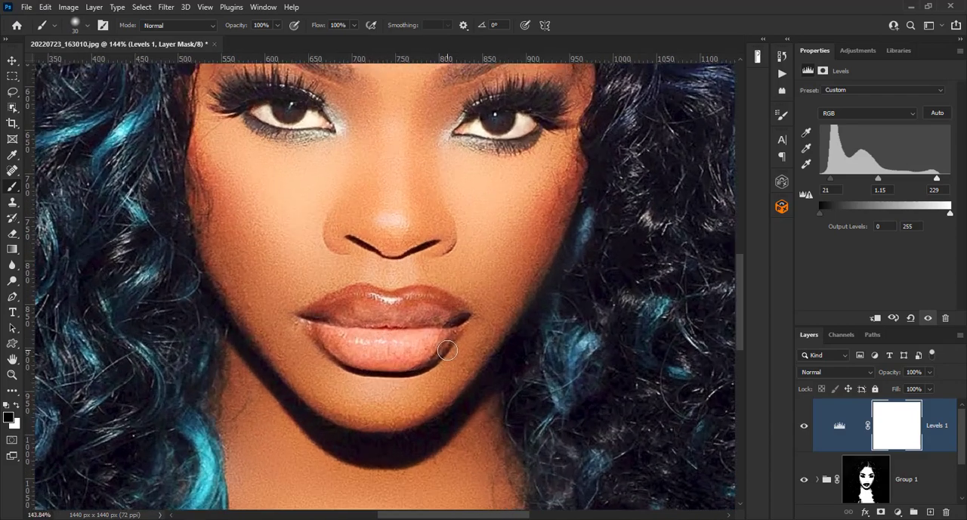
{"action": "scroll", "coordinate": [447, 350], "scroll_direction": "up", "scroll_amount": 1}
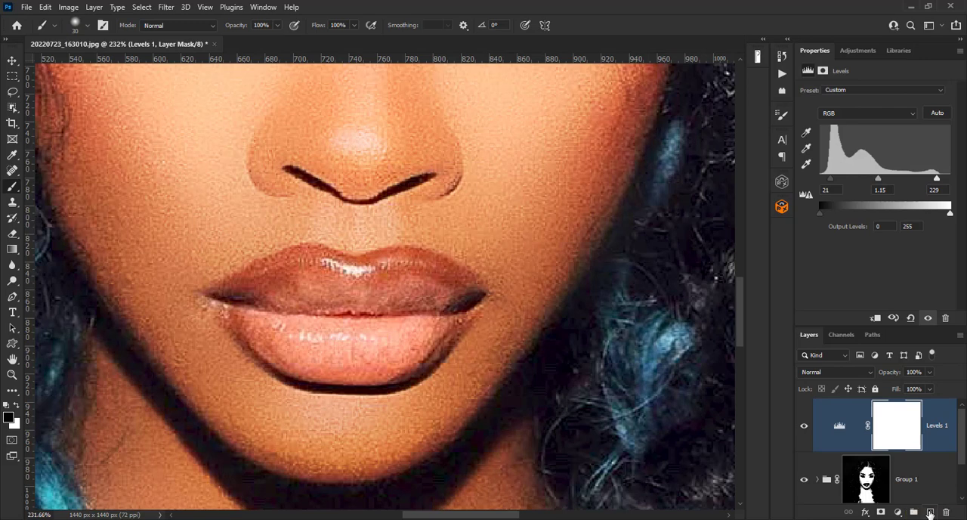
- Create a new layer, set the foreground color to ff003c, and paint red over the lips
{"action": "left_click", "coordinate": [931, 513]}
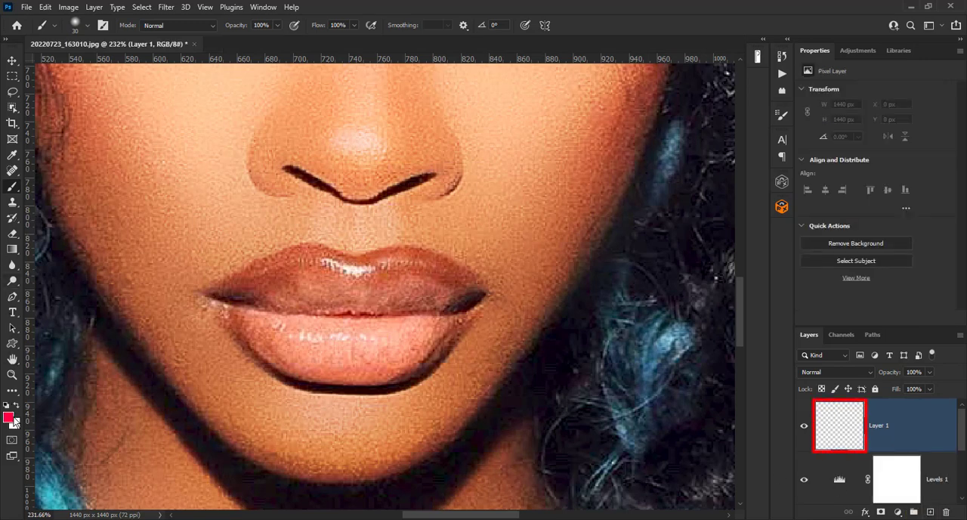
{"action": "left_click", "coordinate": [9, 417]}
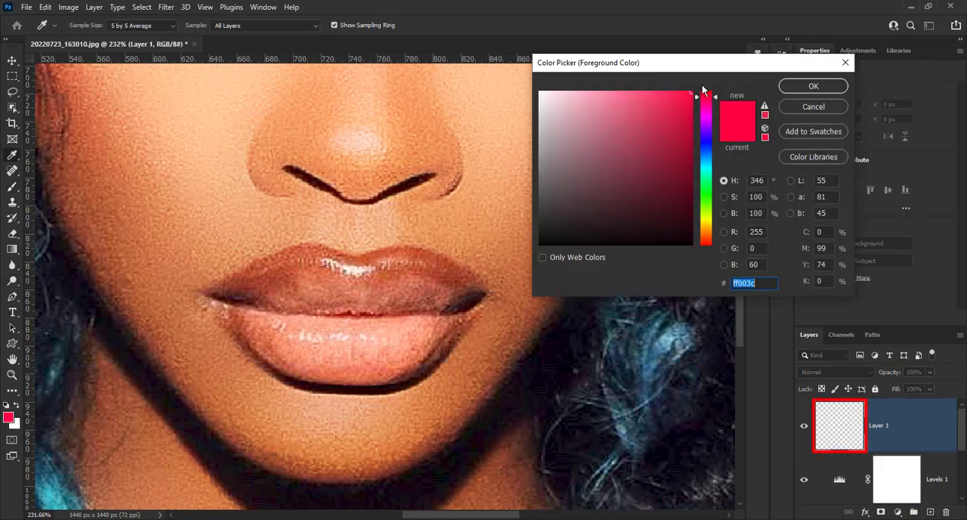
{"action": "left_click_drag", "start_coordinate": [684, 94], "coordinate": [697, 87]}
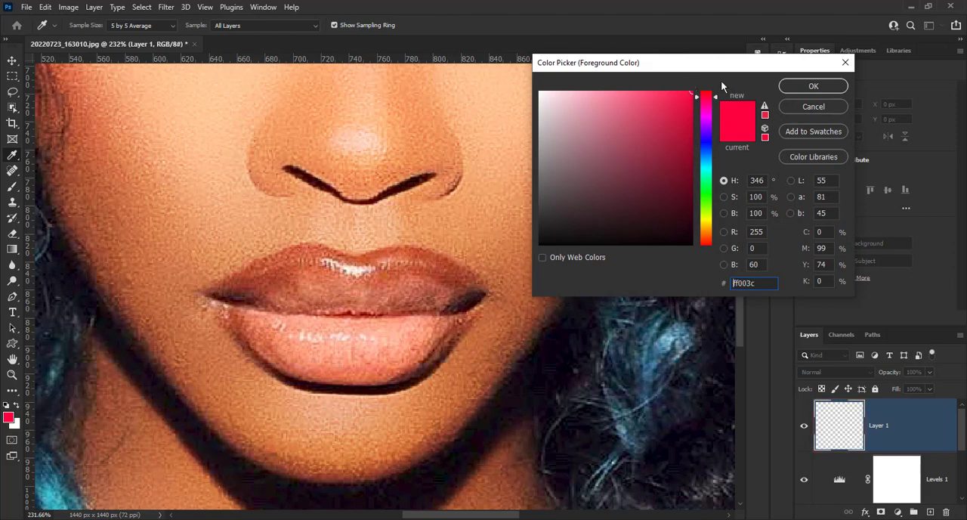
{"action": "left_click", "coordinate": [797, 84]}
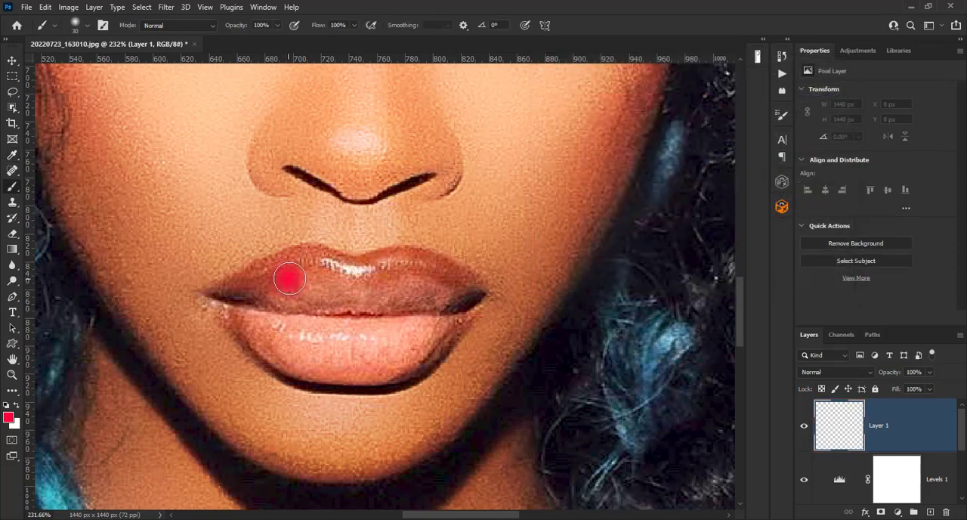
{"action": "mouse_move", "coordinate": [289, 278]}
{"action": "left_mouse_down"}
{"action": "mouse_move", "coordinate": [367, 282]}
{"action": "mouse_move", "coordinate": [407, 274]}
{"action": "mouse_move", "coordinate": [451, 293]}
{"action": "mouse_move", "coordinate": [418, 337]}
{"action": "mouse_move", "coordinate": [375, 359]}
{"action": "mouse_move", "coordinate": [305, 357]}
{"action": "mouse_move", "coordinate": [243, 293]}
{"action": "mouse_move", "coordinate": [275, 278]}
{"action": "mouse_move", "coordinate": [402, 298]}
{"action": "mouse_move", "coordinate": [331, 319]}
{"action": "mouse_move", "coordinate": [295, 314]}
{"action": "left_mouse_up"}
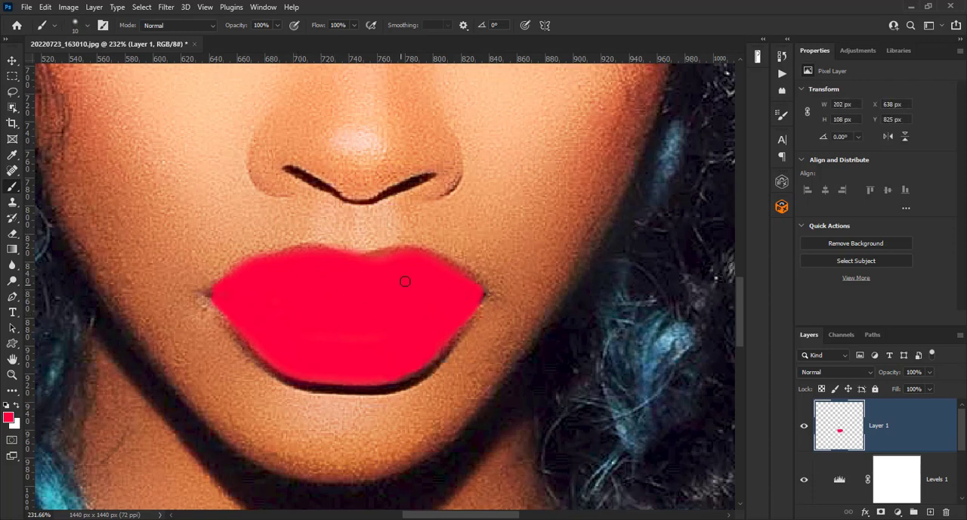
- Set the lip color layer's blend mode to Soft Light and its opacity to 75%
{"action": "left_click", "coordinate": [821, 369]}
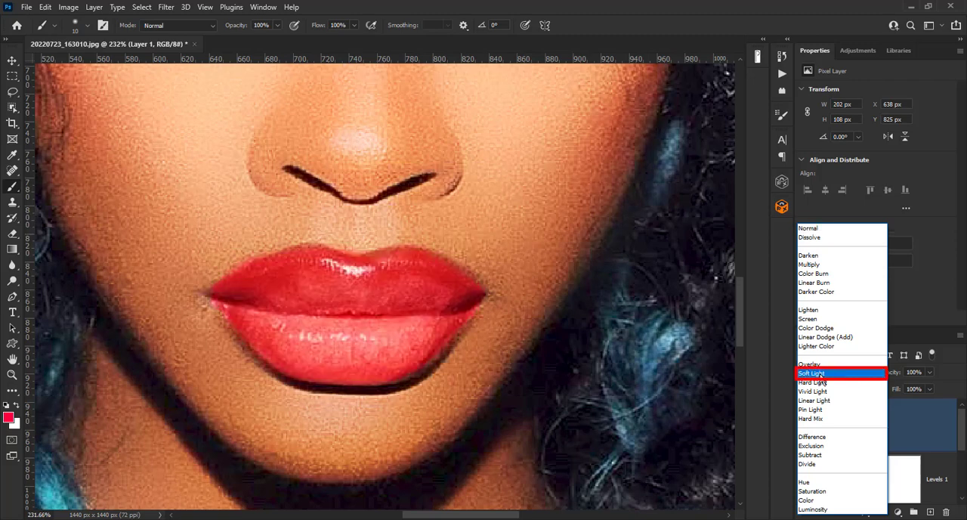
{"action": "left_click", "coordinate": [821, 374]}
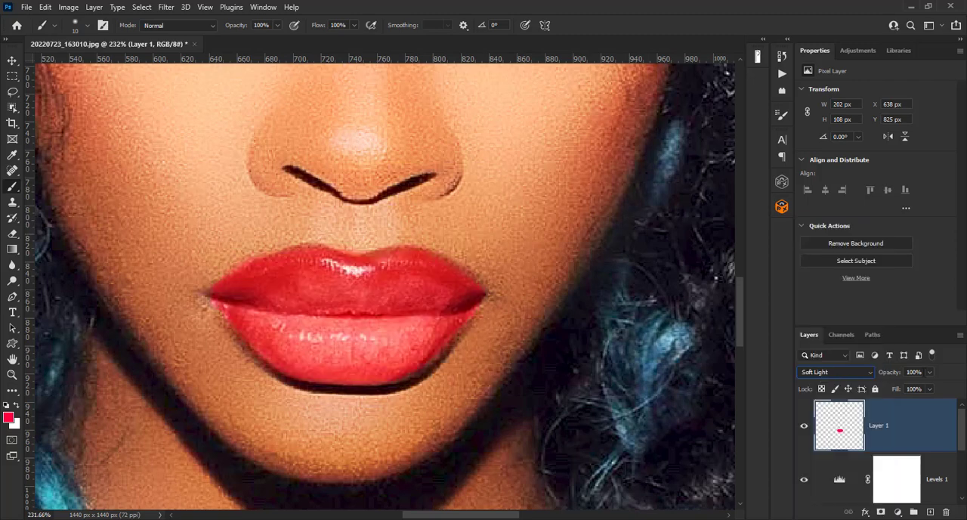
{"action": "left_click", "coordinate": [929, 371]}
{"action": "left_click_drag", "start_coordinate": [928, 388], "coordinate": [910, 389]}
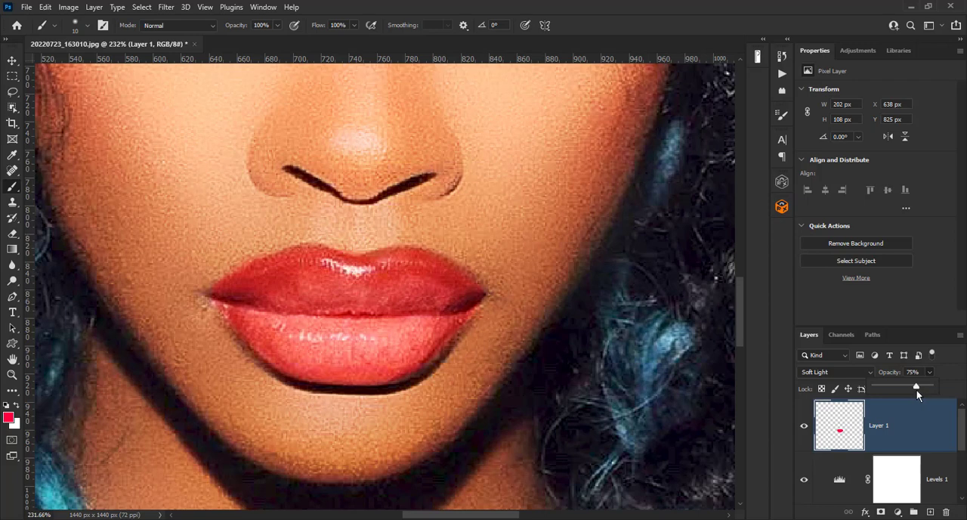
{"action": "left_click", "coordinate": [907, 413]}
{"action": "key", "text": "ctrl+0"}
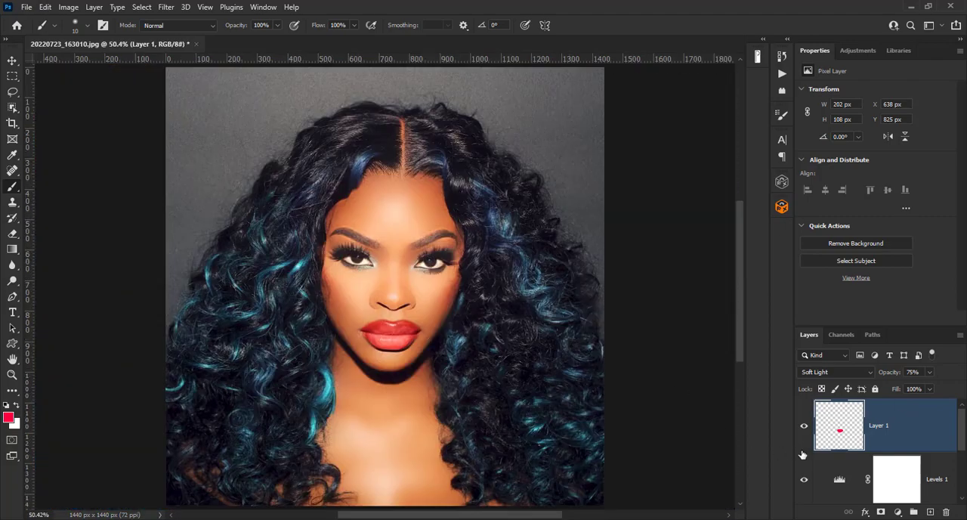
- Compare the original photo with the retouched result by toggling the visibility of the other layers
{"action": "scroll", "coordinate": [803, 454], "scroll_direction": "down", "scroll_amount": 3}
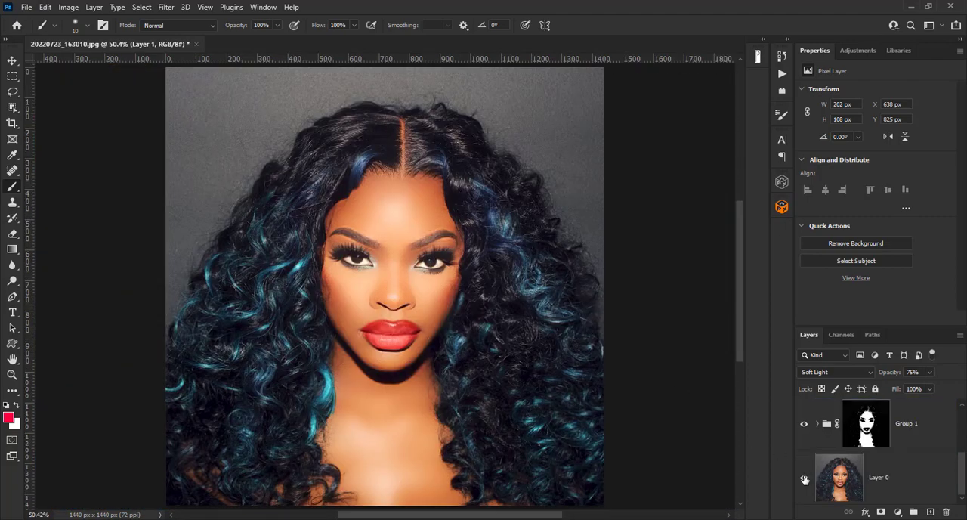
{"action": "left_click", "coordinate": [804, 479], "text": "alt"}
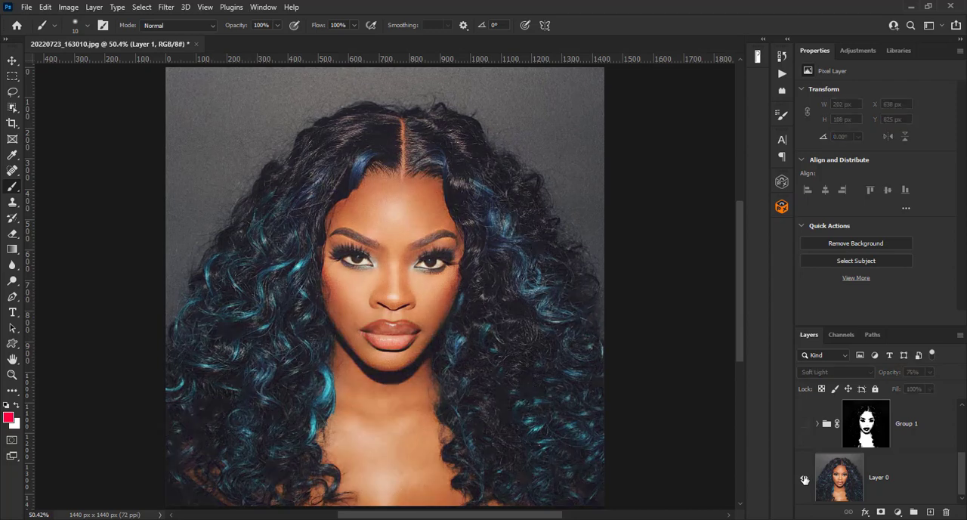
{"action": "left_click", "coordinate": [804, 479], "text": "alt"}
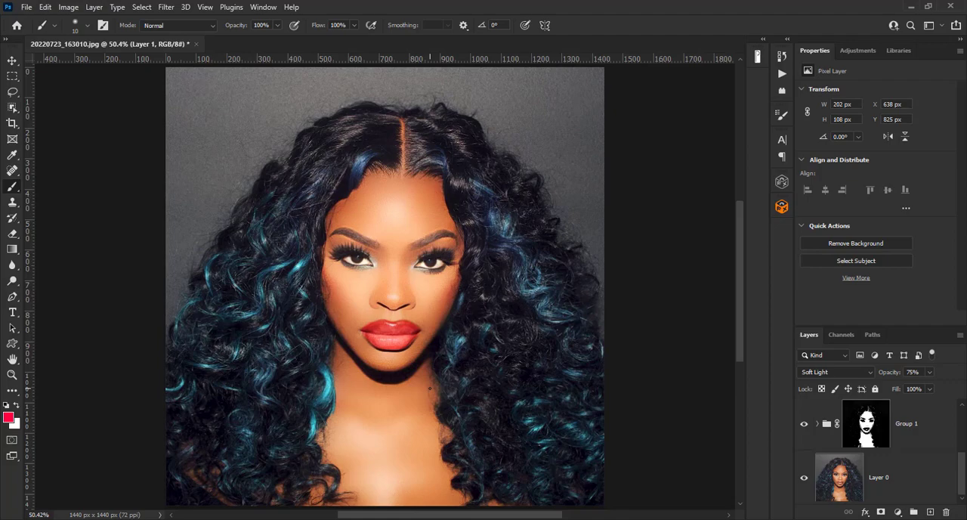
{"action": "key", "text": "ctrl+1"}
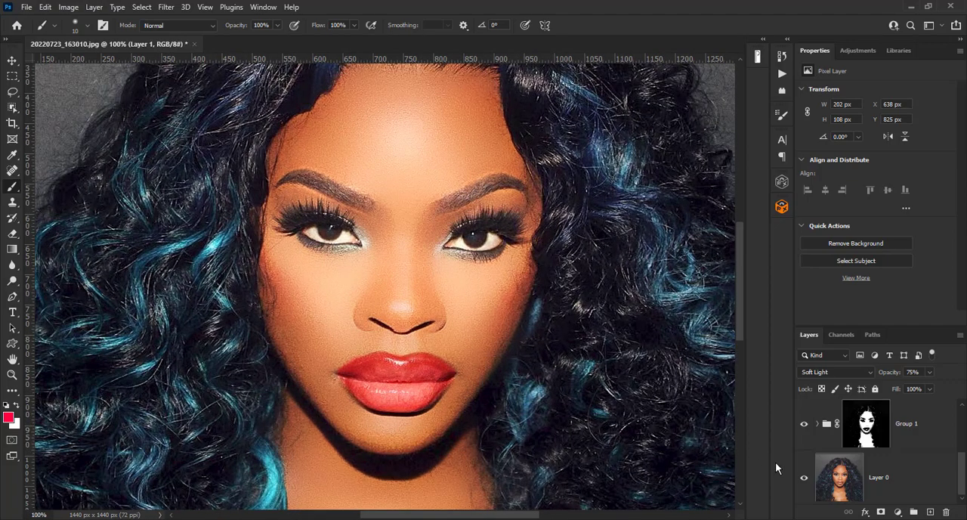
{"action": "left_click", "coordinate": [804, 477], "text": "alt"}
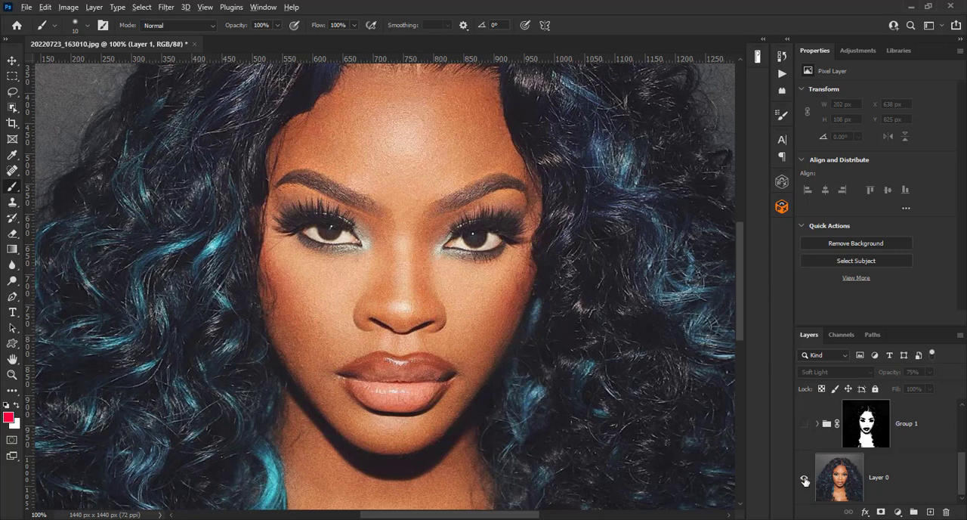
{"action": "left_click", "coordinate": [805, 481], "text": "alt"}
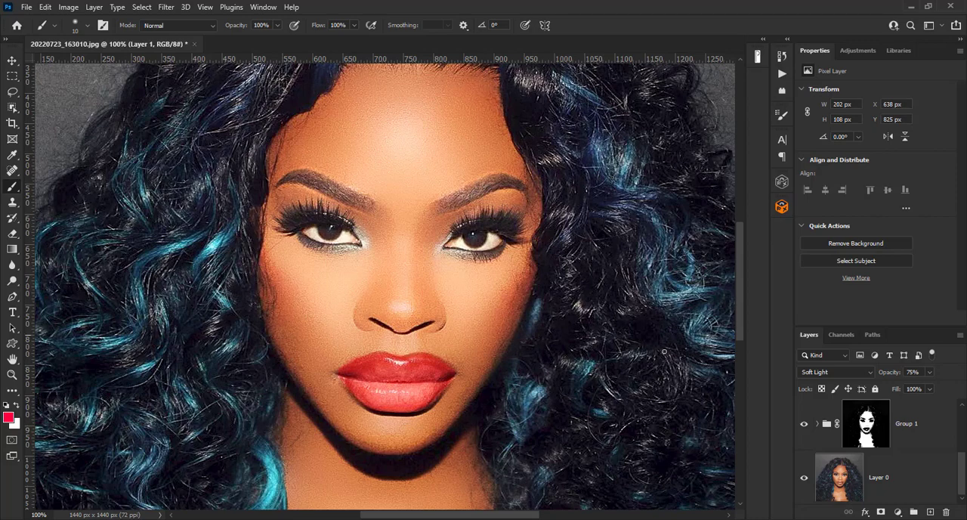
{"action": "scroll", "coordinate": [844, 454], "scroll_direction": "up", "scroll_amount": 2}
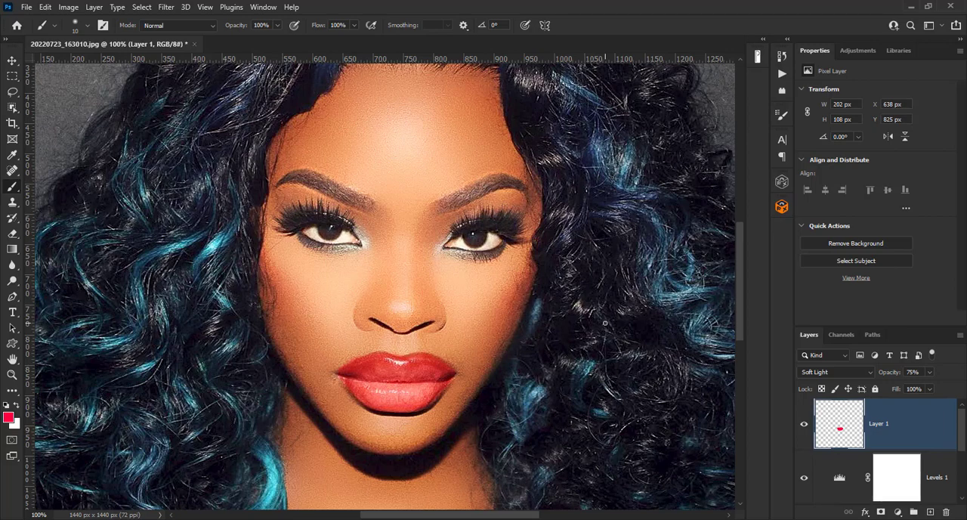
{"action": "key", "text": "ctrl+0"}
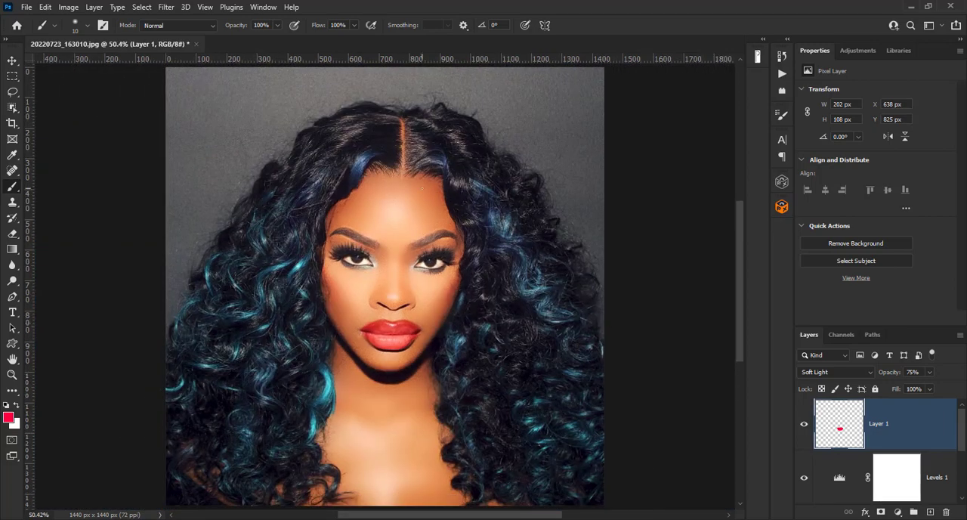